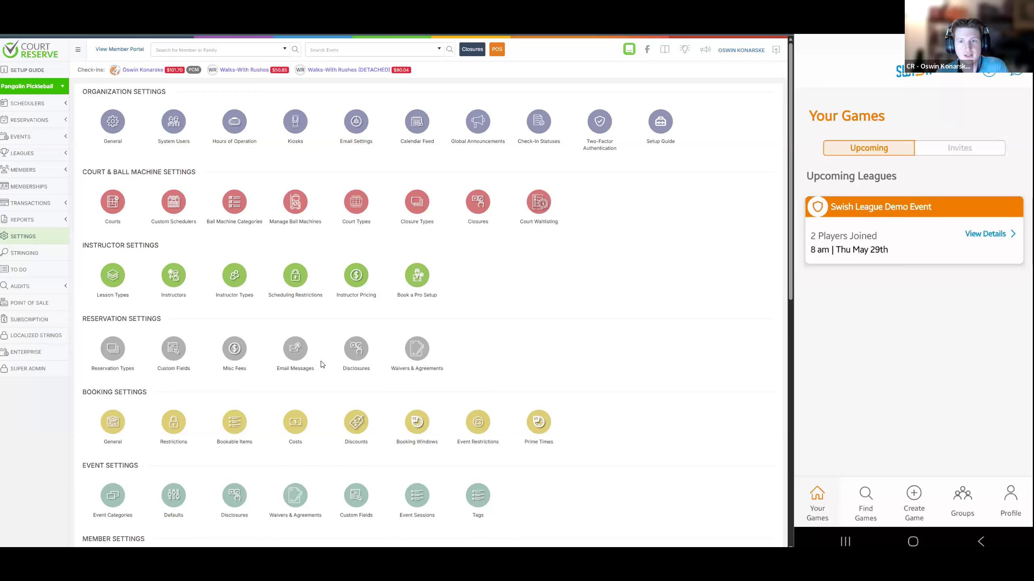
Open the Additional Features settings and check the Swish Integration entry under Integrations
scroll(322, 362, "down", 2)
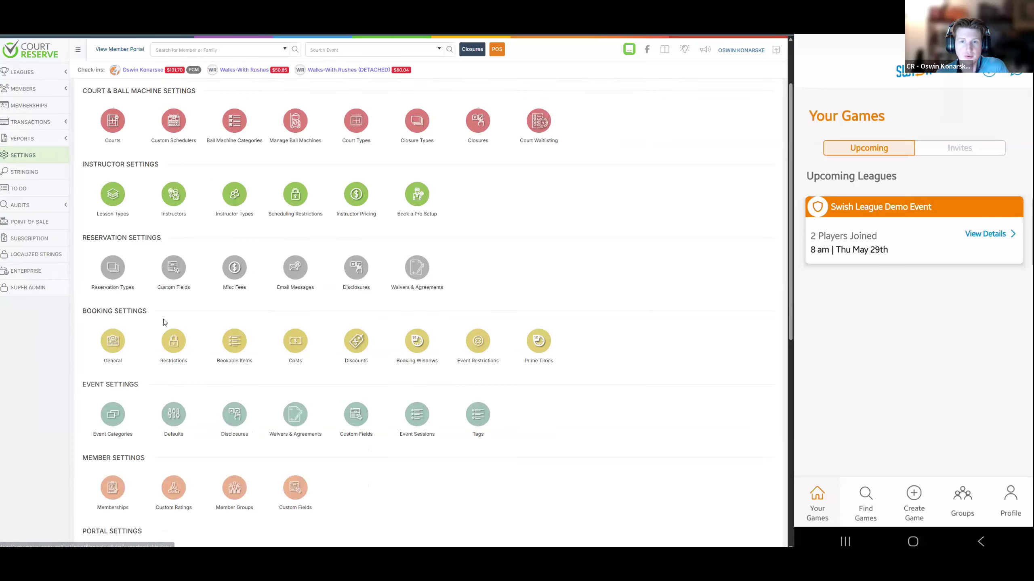
scroll(150, 310, "down", 10)
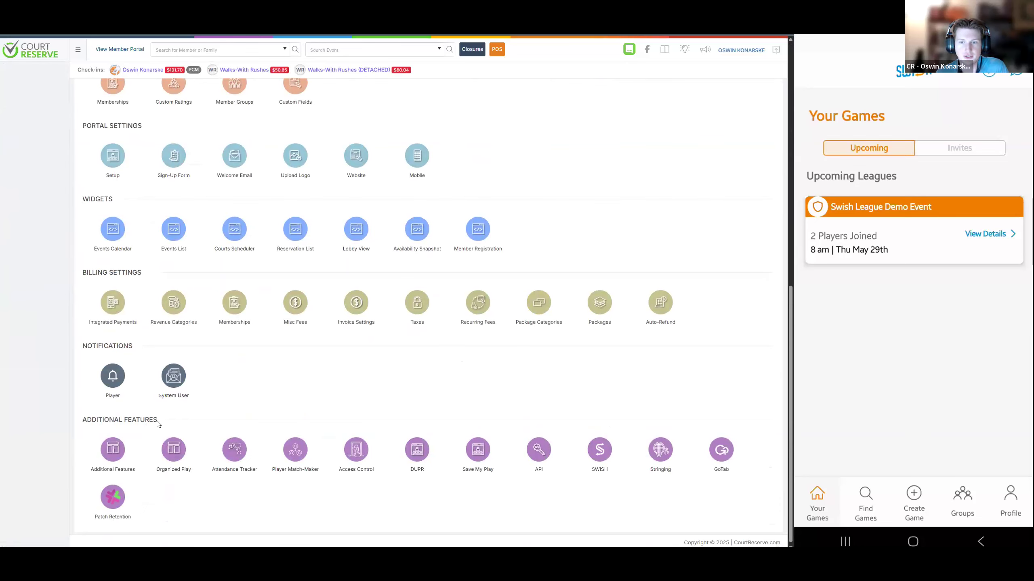
left_click(113, 449)
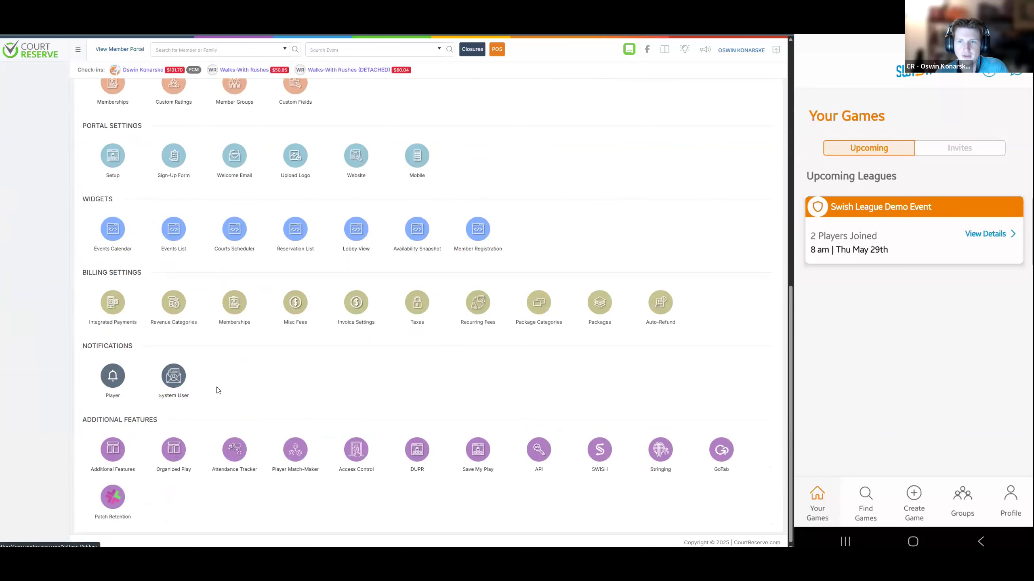
scroll(224, 344, "down", 12)
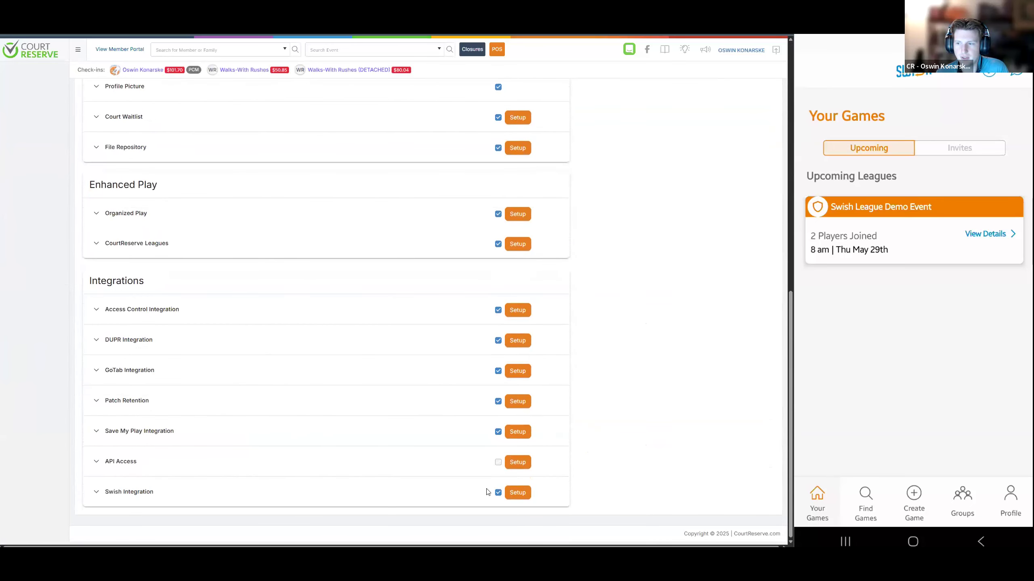
scroll(173, 365, "up", 10)
scroll(114, 338, "up", 3)
Open the SWISH integration setup from the settings and review its API key and location fields
left_click(38, 241)
scroll(243, 349, "down", 12)
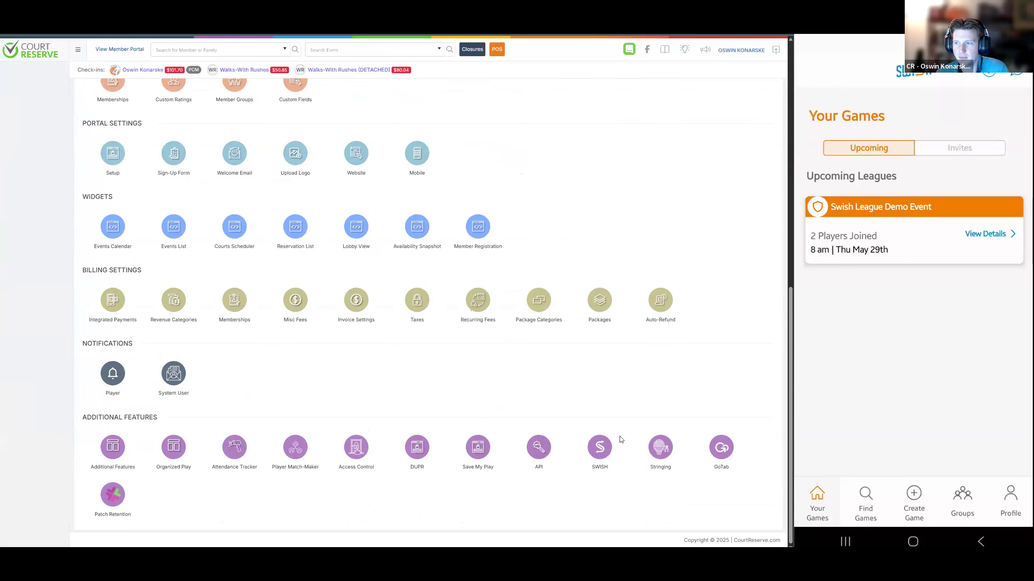
left_click(600, 448)
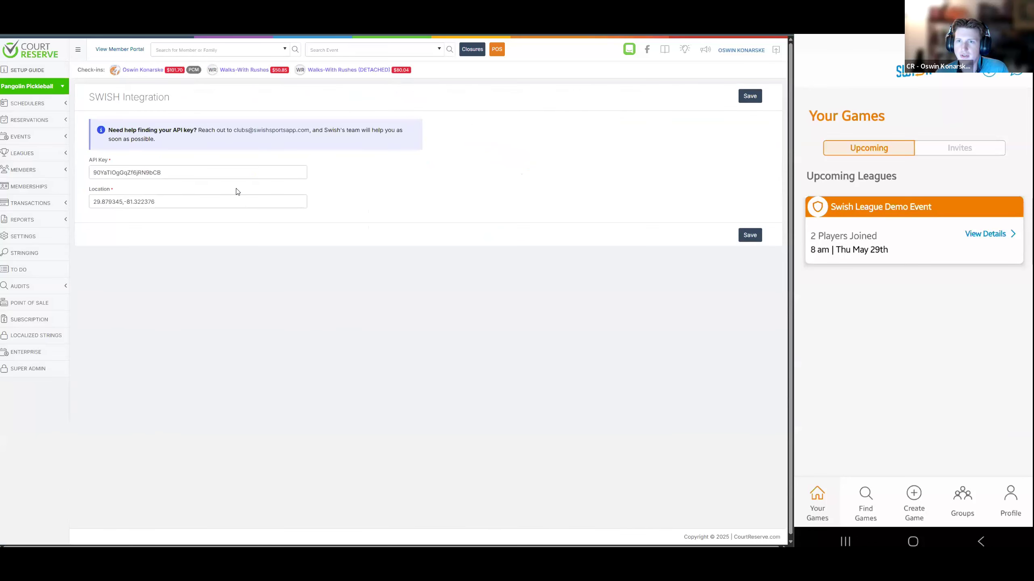
scroll(260, 230, "down", 1)
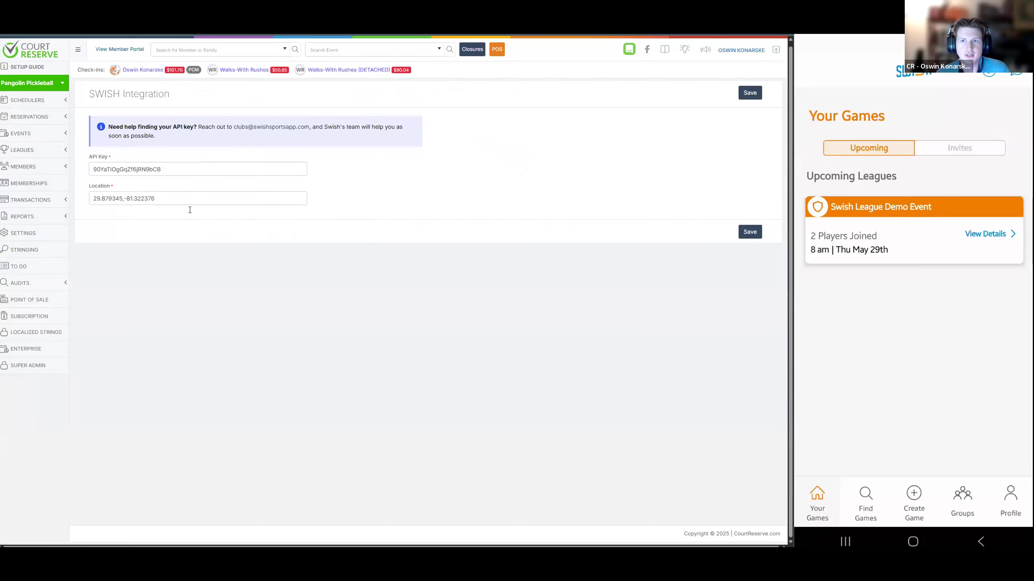
left_click_drag(161, 170, 88, 173)
left_click_drag(157, 199, 91, 199)
left_click(198, 263)
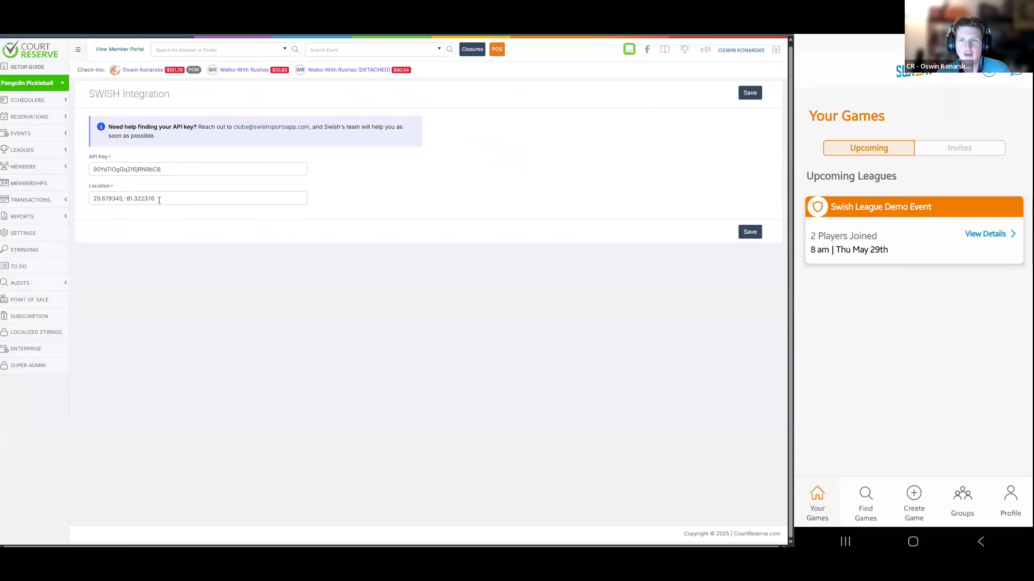
left_click_drag(159, 200, 92, 200)
left_click(162, 240)
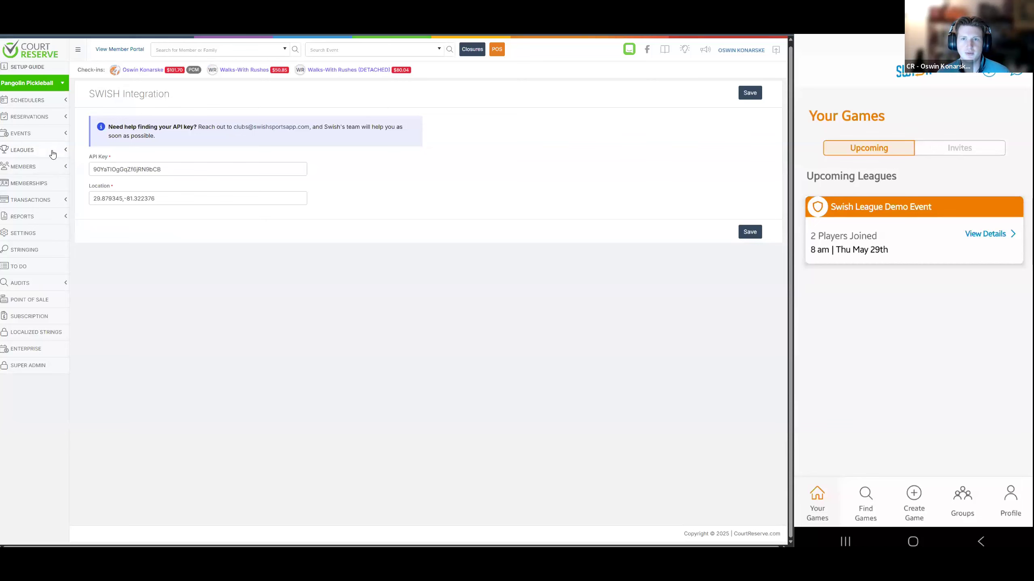
Open the events list and review the registrants of Rotating Partner Swish Sync for Wed, May 28th
left_click(24, 134)
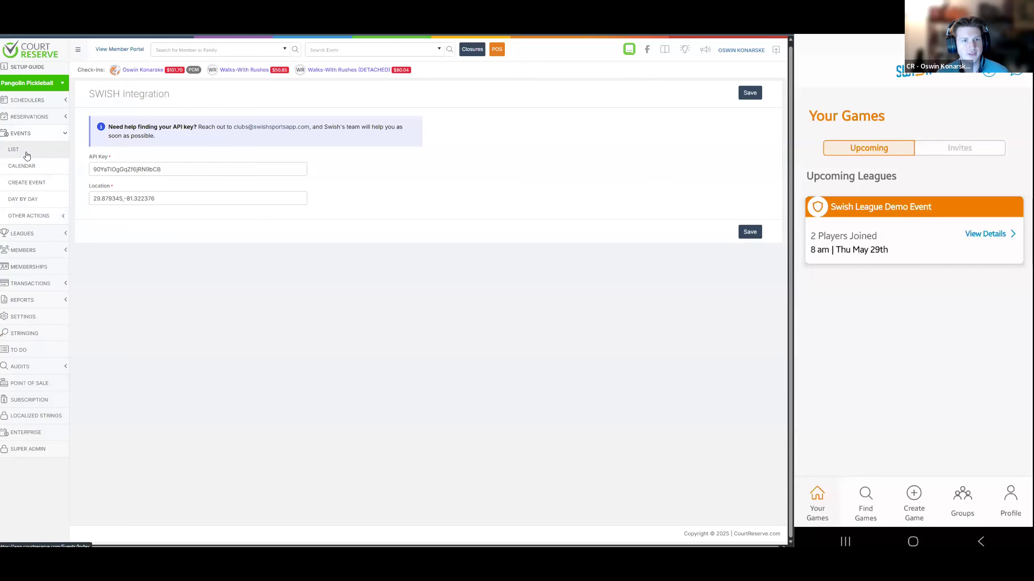
left_click(27, 152)
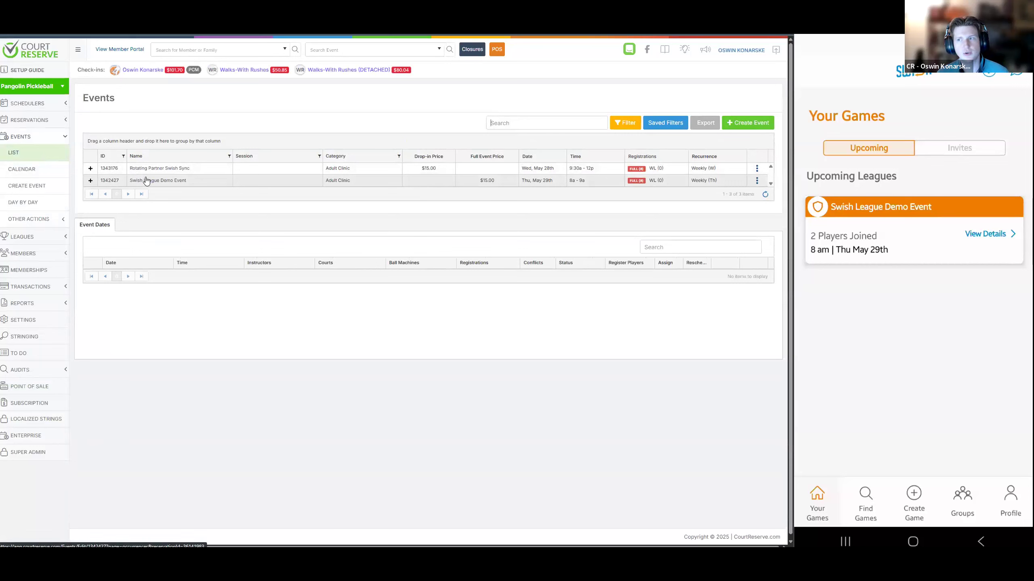
left_click(185, 171)
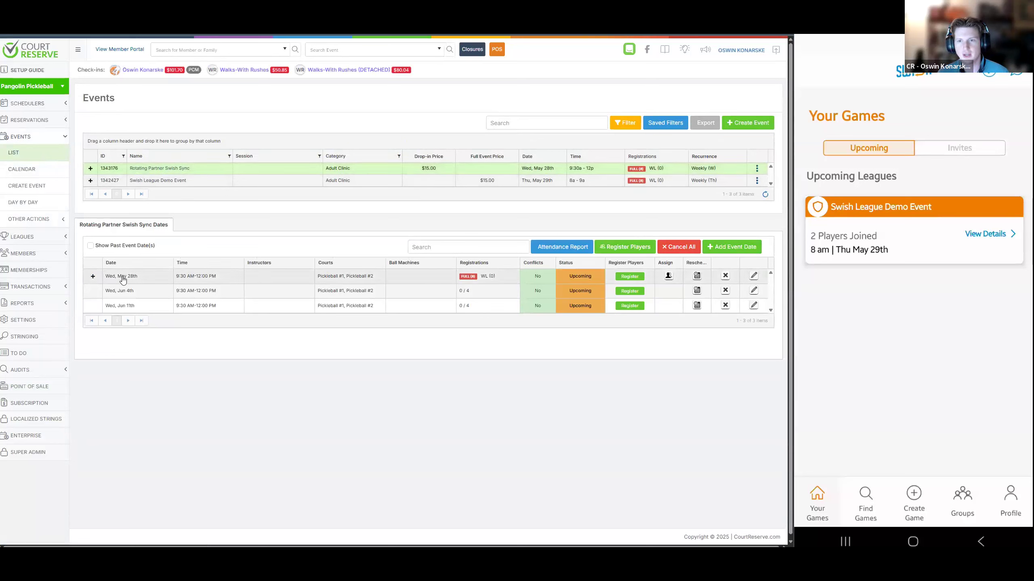
left_click(175, 168)
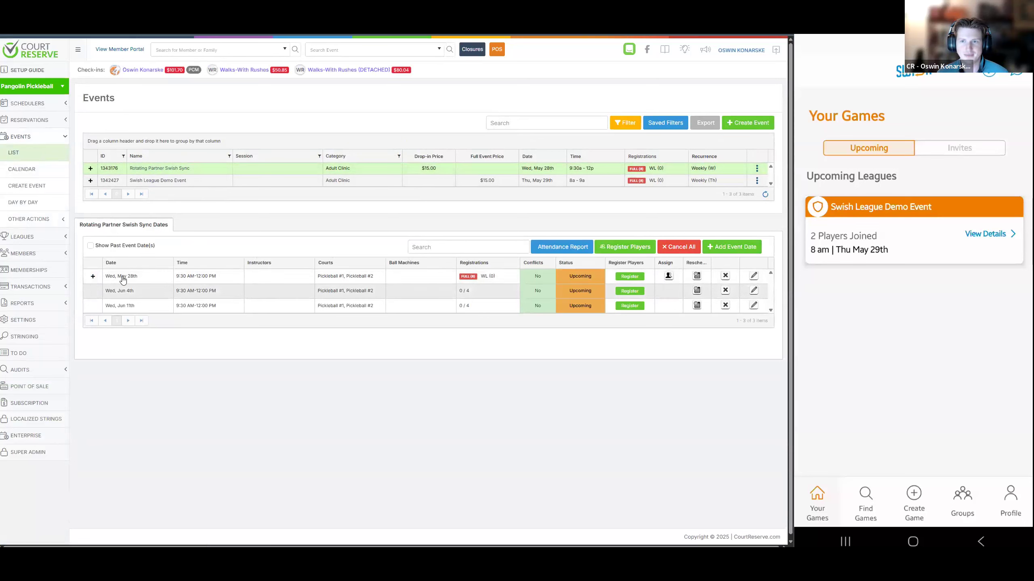
left_click(93, 277)
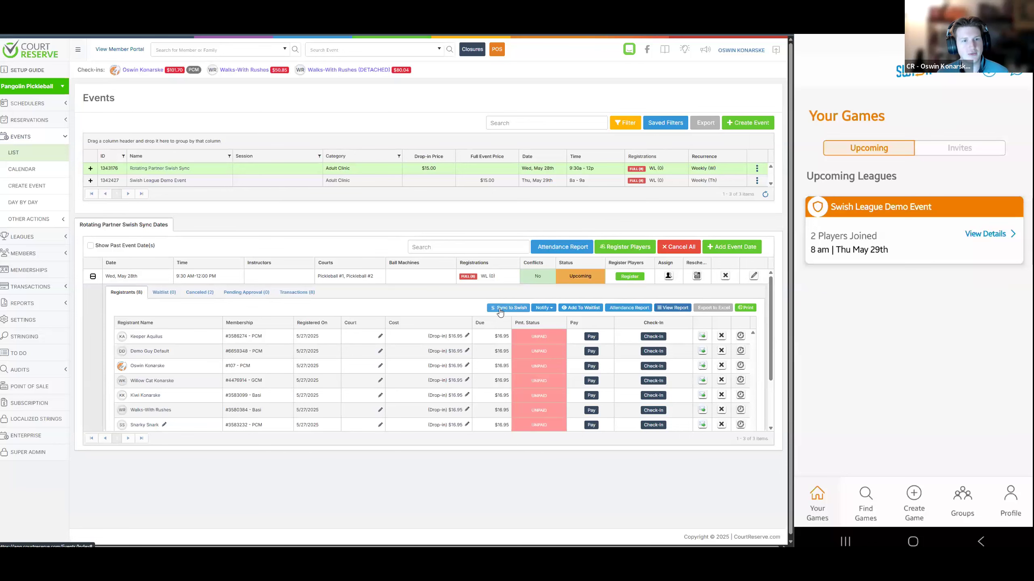
scroll(468, 314, "down", 1)
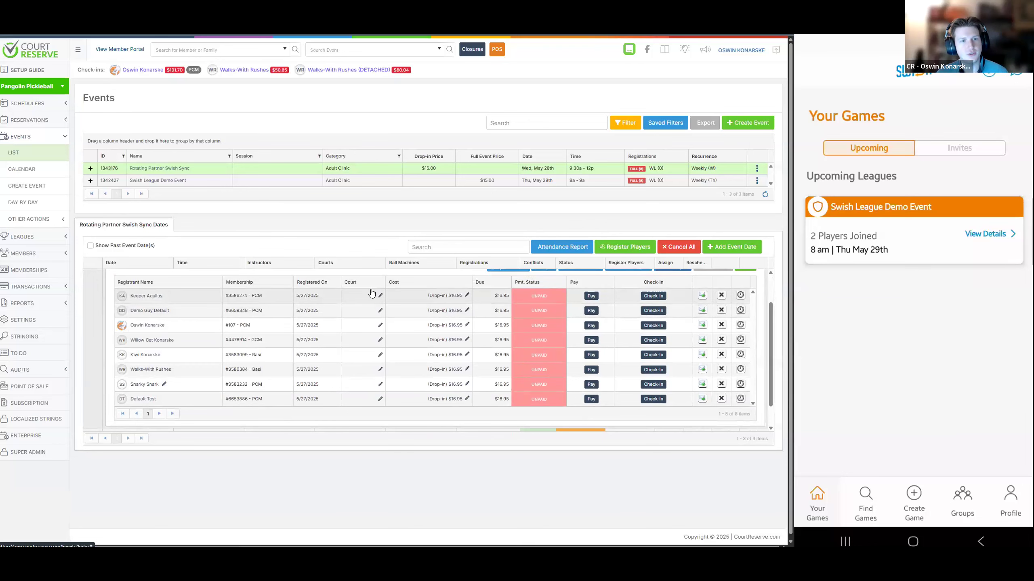
scroll(403, 297, "up", 1)
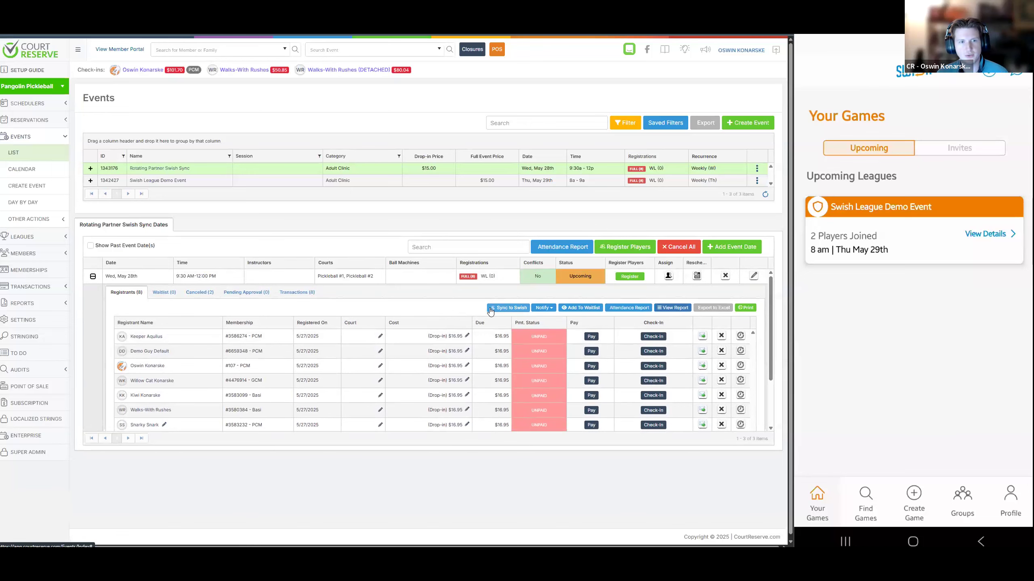
Start a Sync to Swish for the May 28th event date and check the existing SWISH game ID and action type
left_click(490, 309)
left_click_drag(312, 127, 283, 128)
double_click(363, 107)
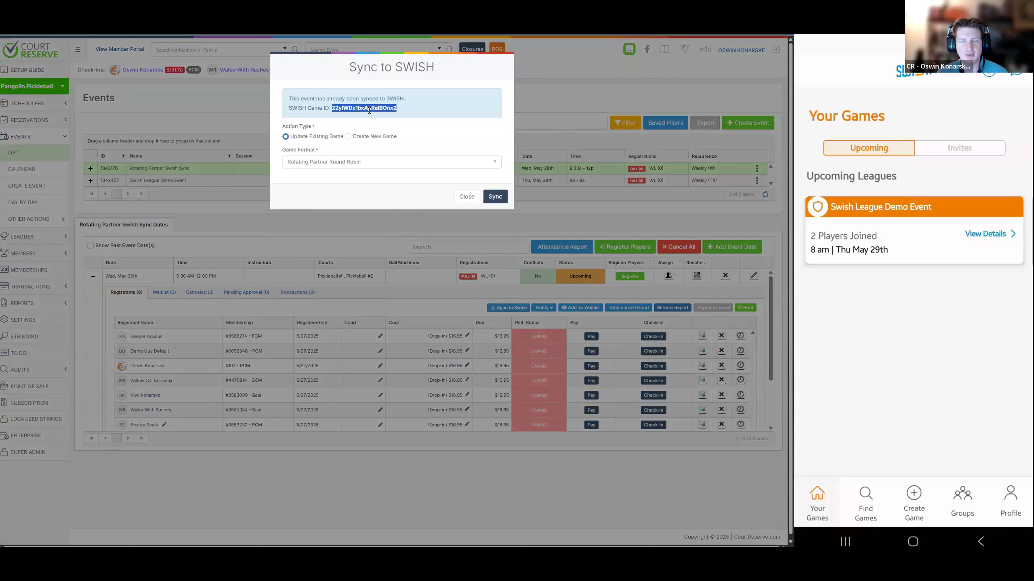
left_click(291, 129)
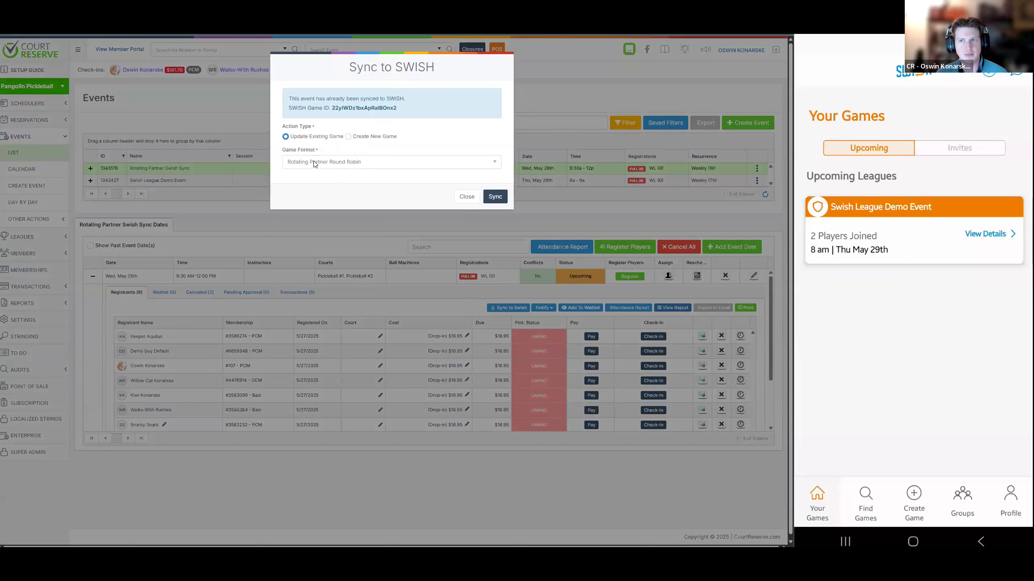
Set the sync action type to Create New Game and look through the available game formats
left_click(356, 138)
left_click(339, 162)
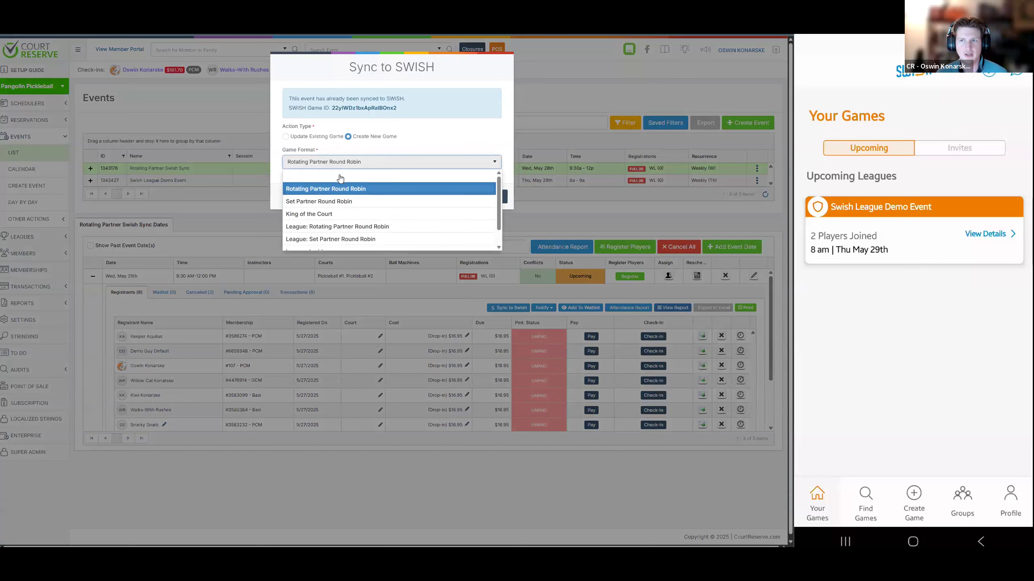
scroll(344, 206, "down", 2)
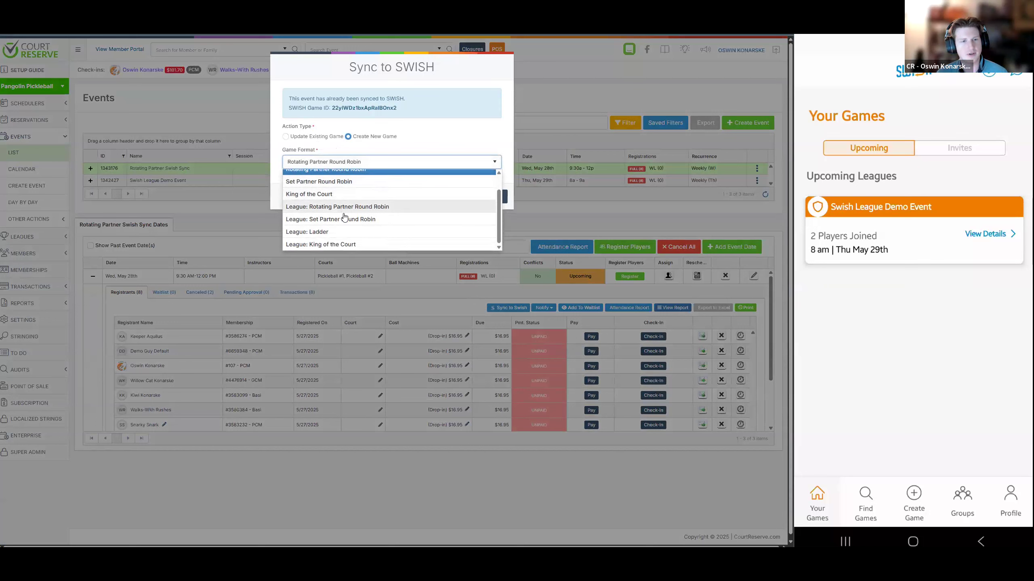
scroll(346, 219, "up", 2)
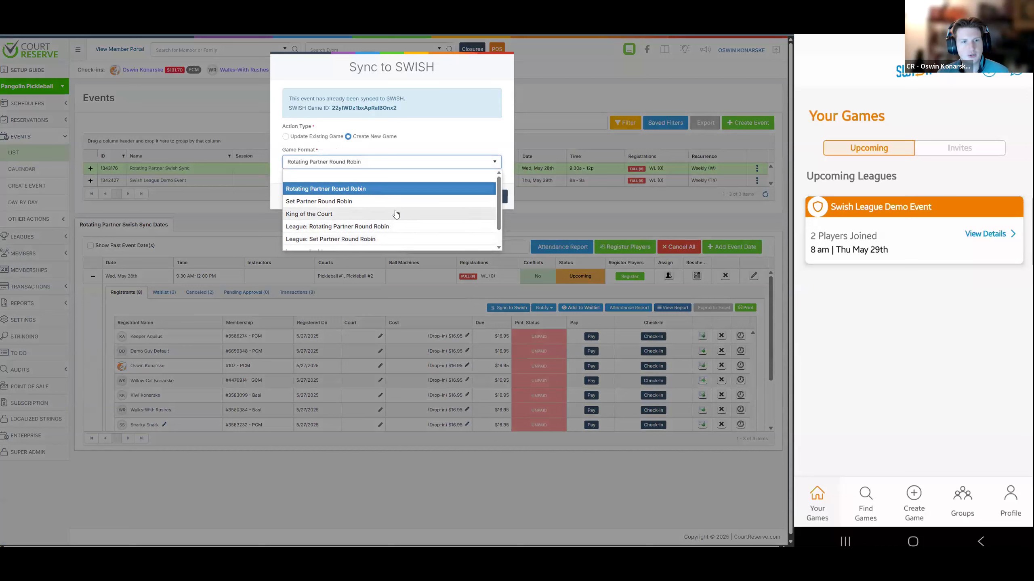
scroll(395, 213, "down", 1)
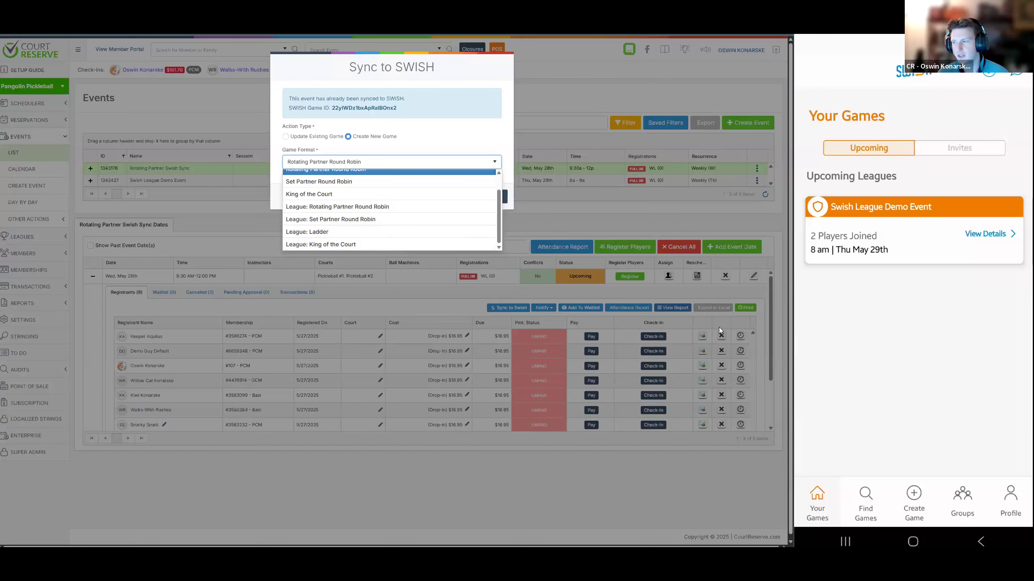
In the Swish mobile app, view the game formats for a standard pickleball game, then return to Your Games without creating one
left_click(920, 497)
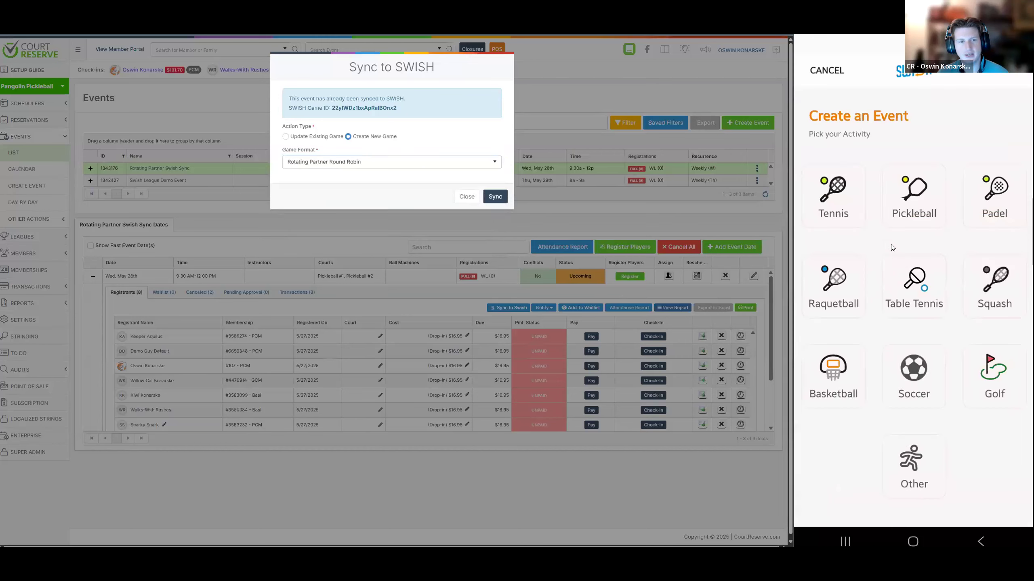
left_click(907, 214)
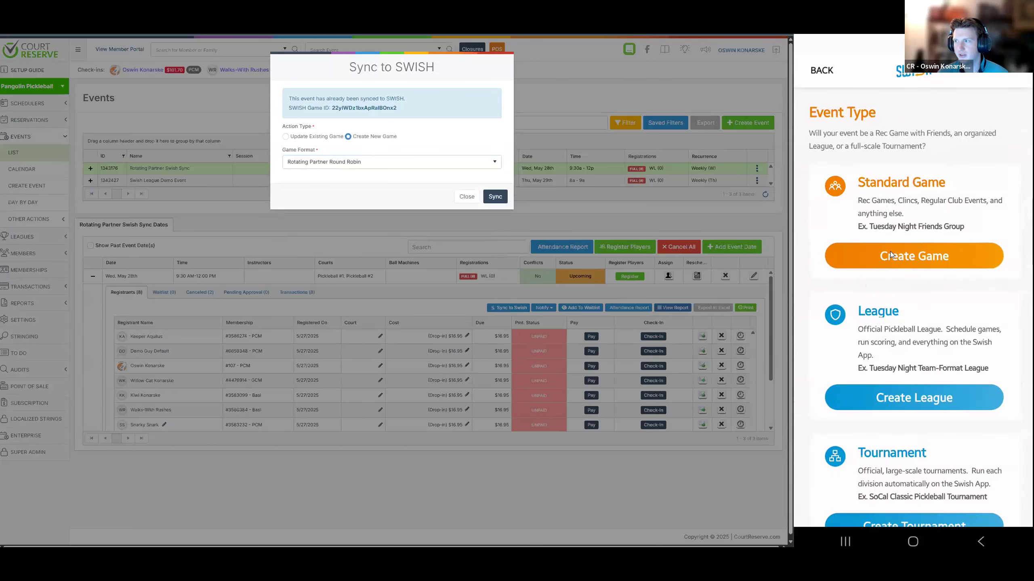
left_click(884, 261)
scroll(883, 380, "down", 3)
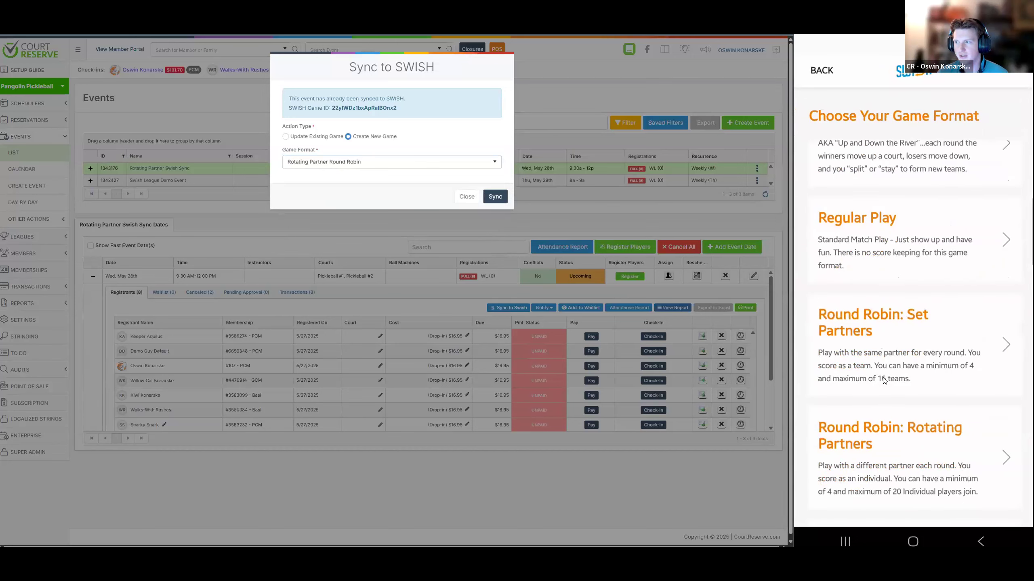
scroll(900, 222, "up", 2)
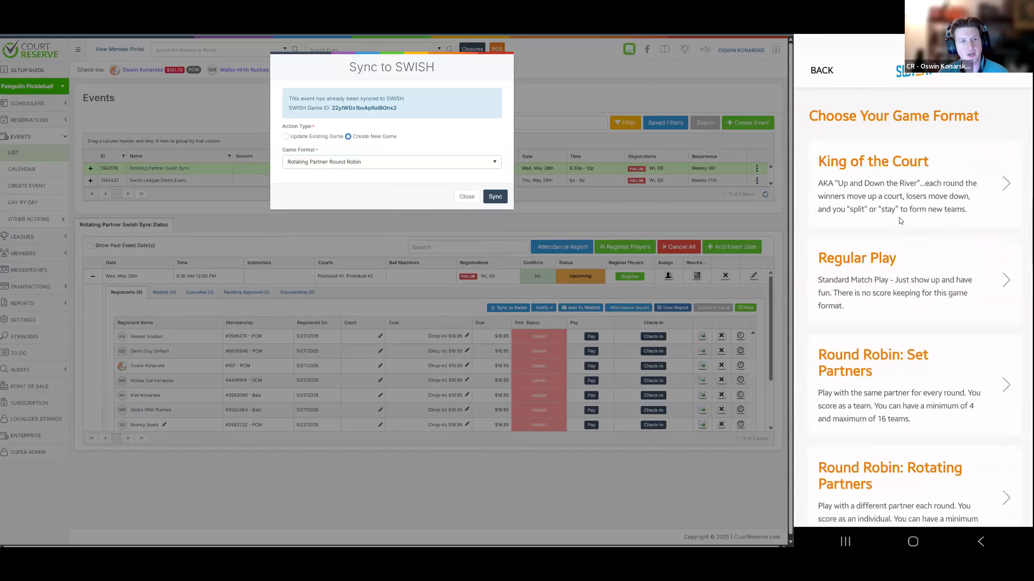
left_click(822, 71)
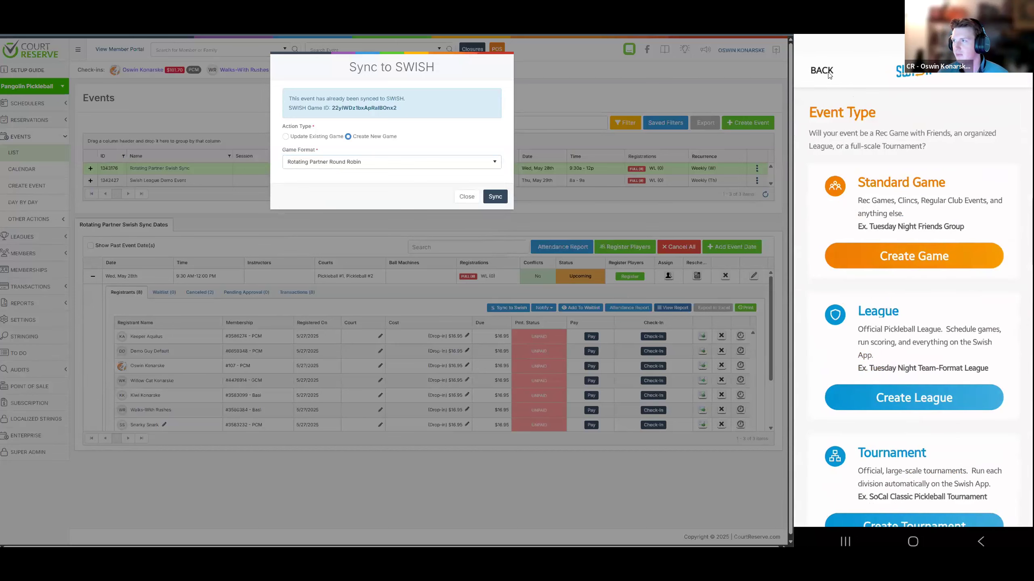
left_click(822, 70)
left_click(827, 71)
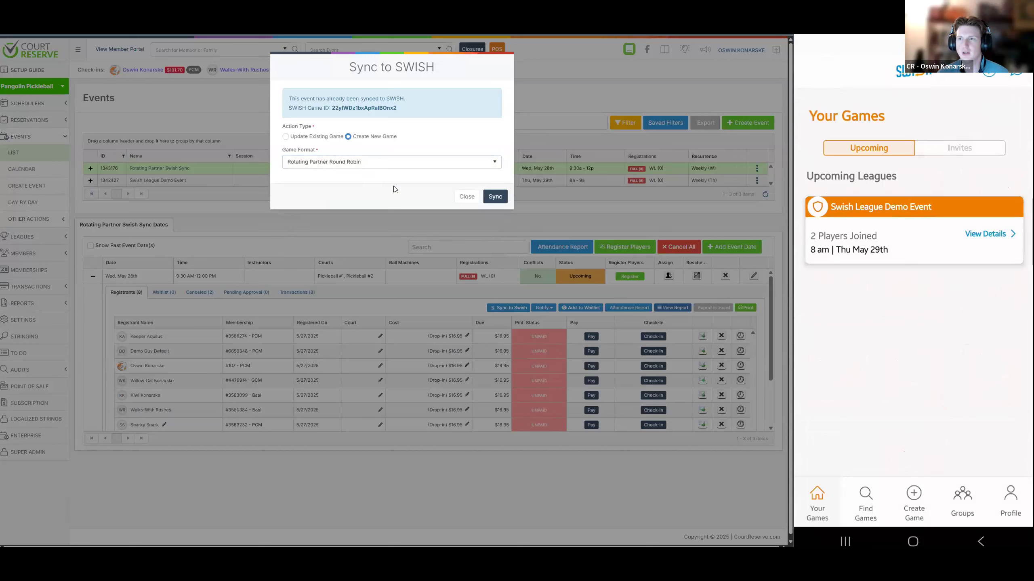
Back in CourtReserve, choose the Rotating Partner Round Robin format and sync the event to SWISH as a new game
left_click(395, 162)
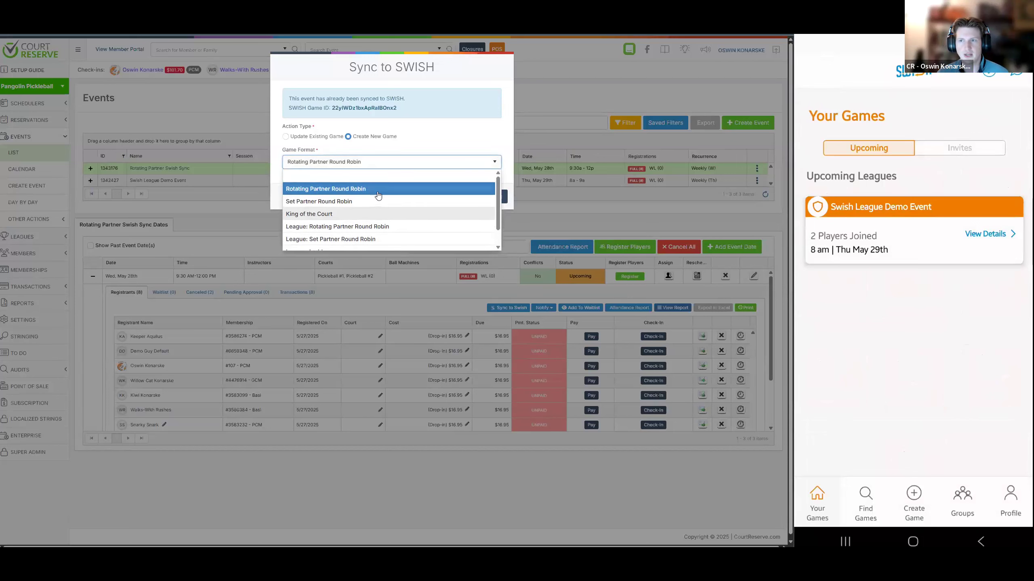
left_click(378, 189)
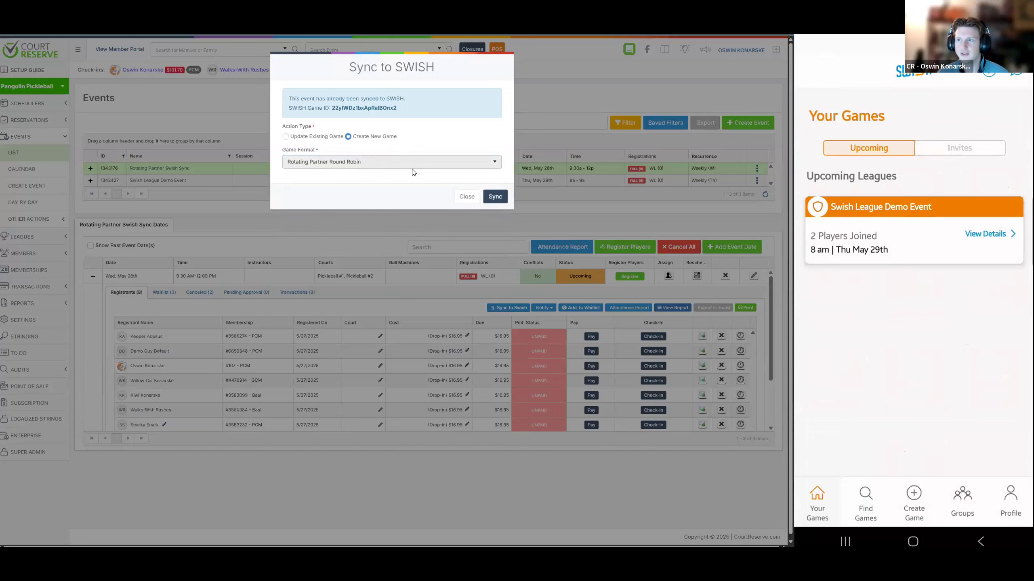
left_click(495, 197)
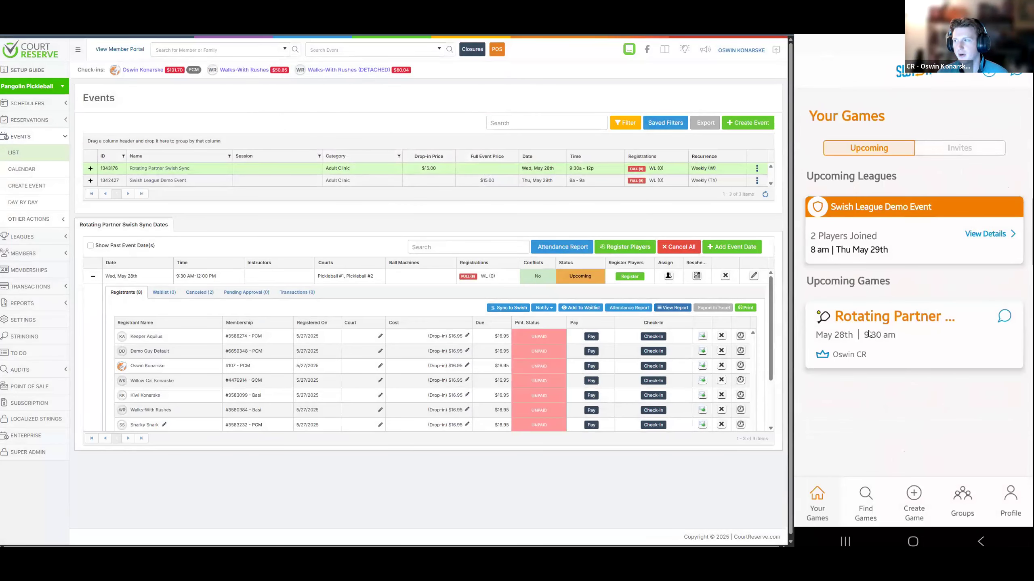
In the Swish mobile app, open the May 28th Rotating Partner game and review its details and joined player list
left_click(944, 331)
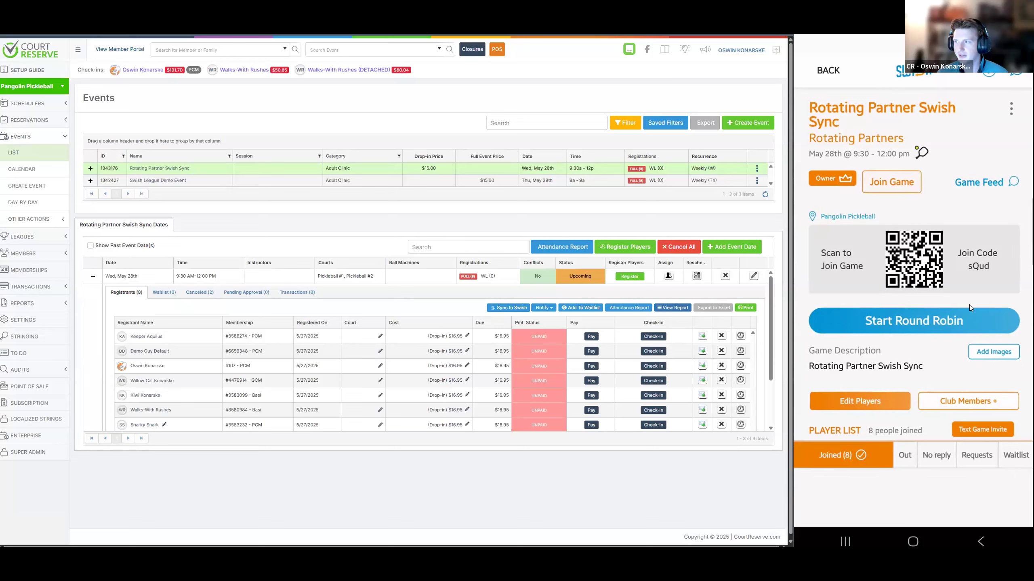
scroll(894, 291, "down", 5)
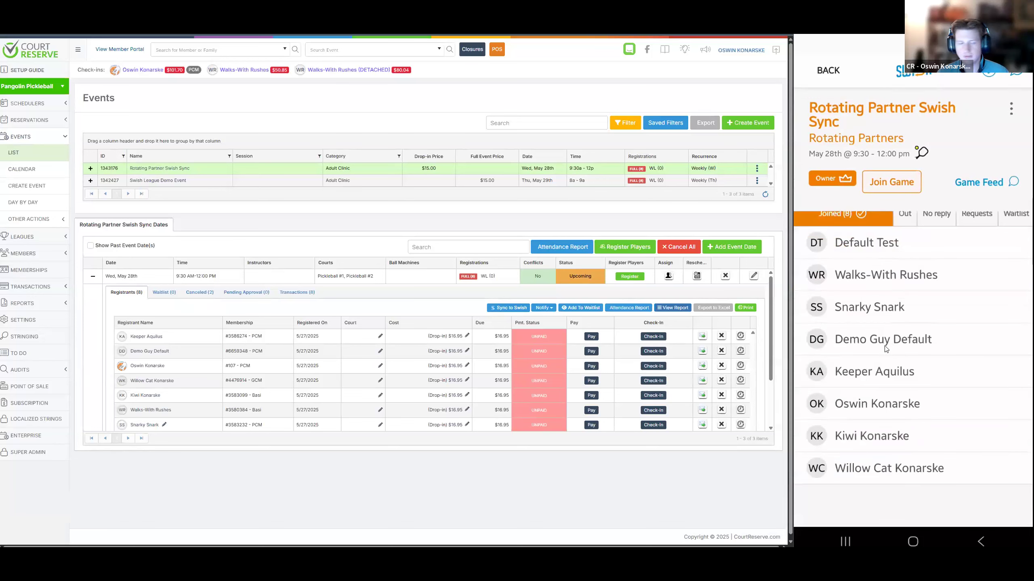
scroll(882, 351, "up", 2)
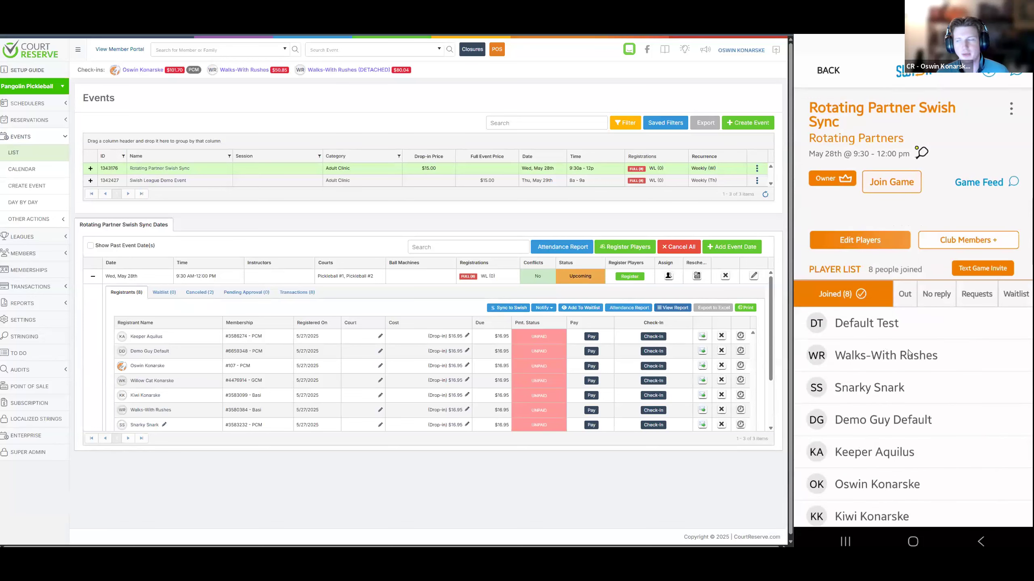
scroll(895, 346, "up", 3)
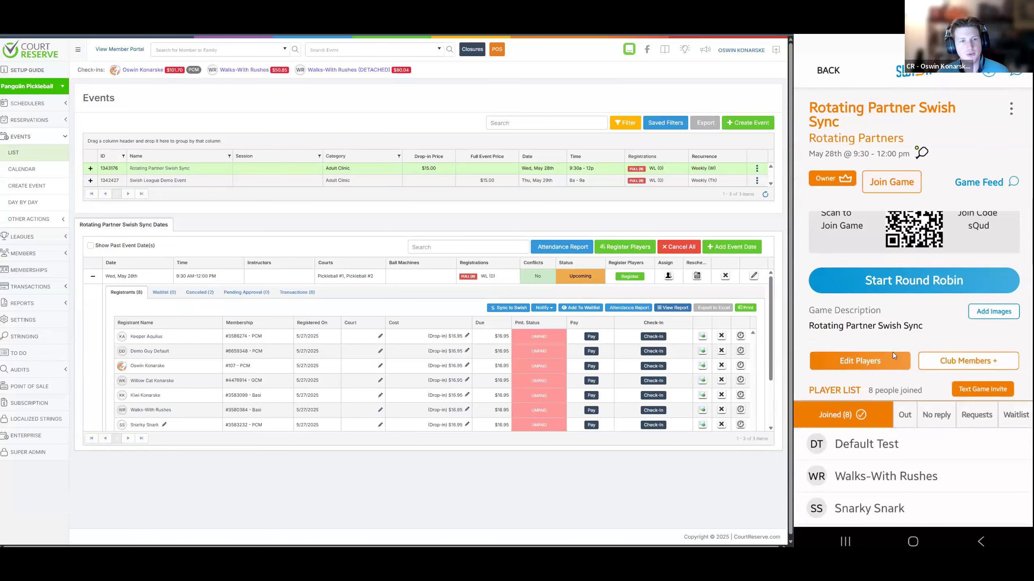
Join the Rotating Partner Swish Sync game by claiming your own entry in the player list, and decline adding it to the calendar
scroll(894, 356, "up", 1)
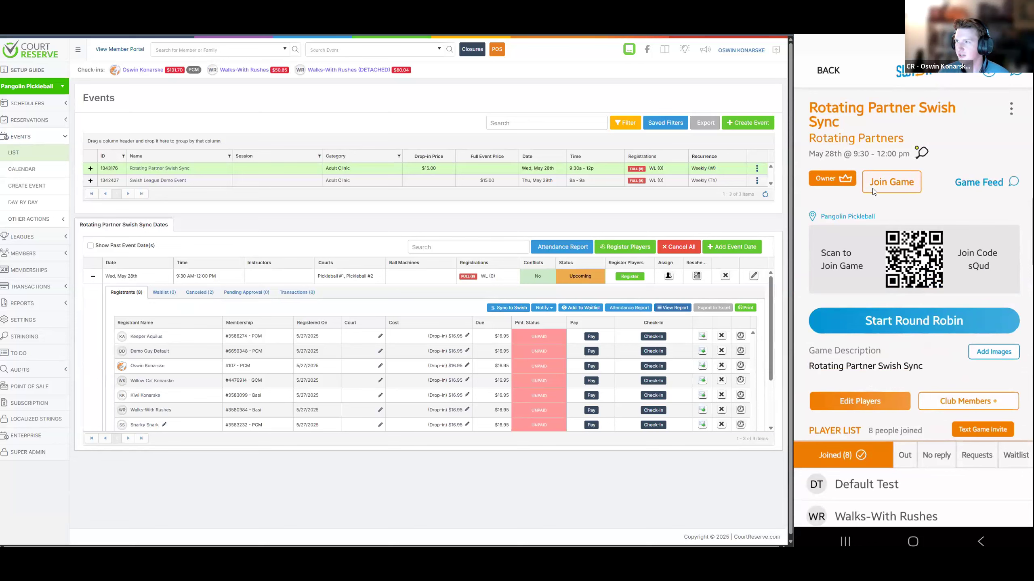
scroll(888, 439, "down", 4)
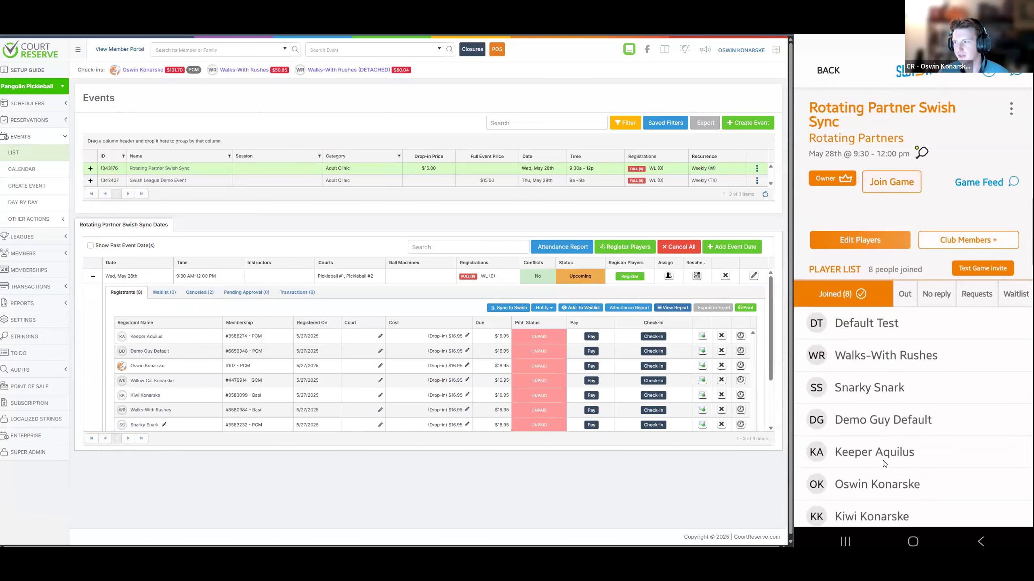
scroll(884, 464, "up", 3)
left_click(894, 190)
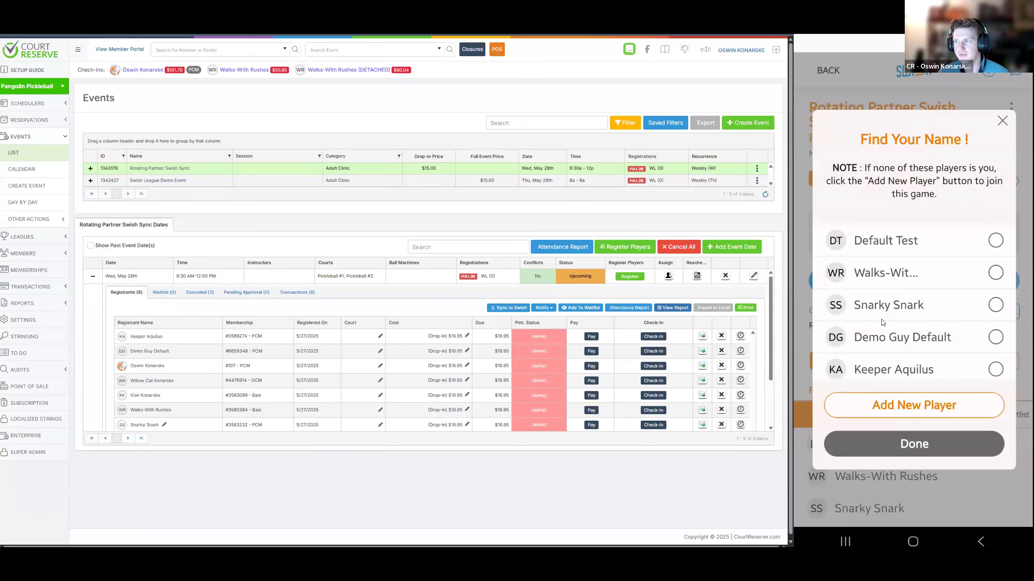
scroll(883, 321, "down", 1)
left_click(903, 438)
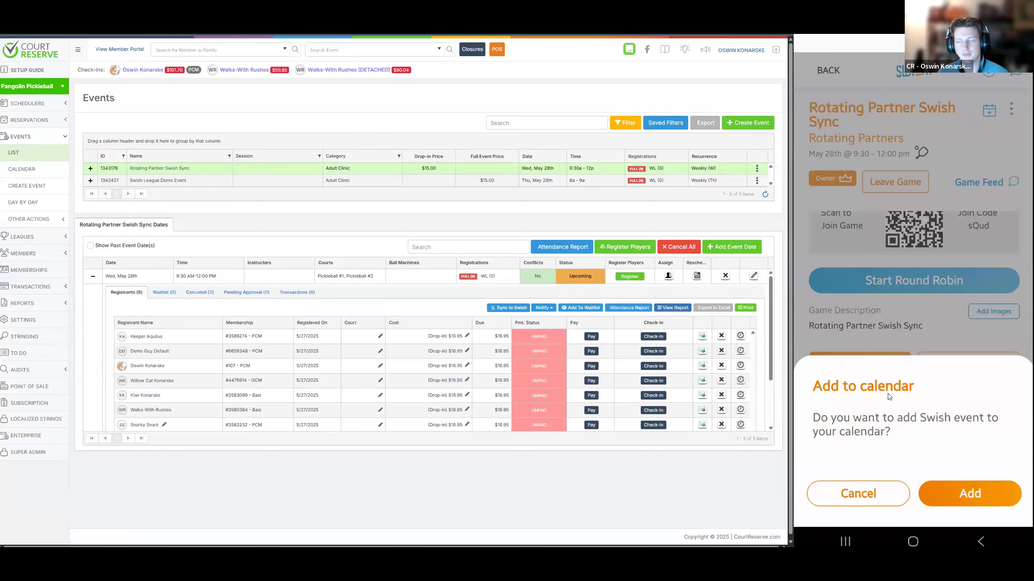
left_click(876, 501)
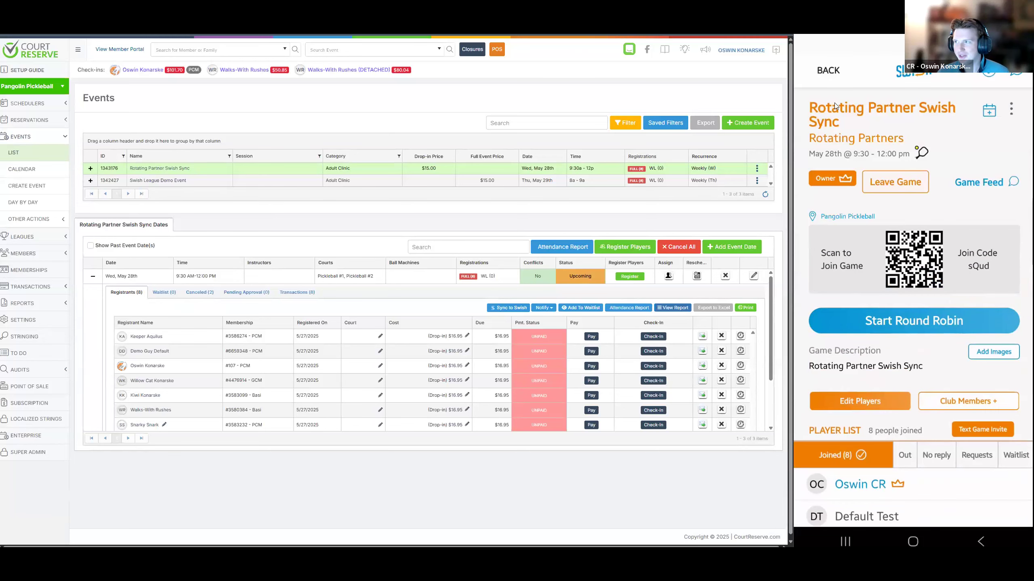
Reopen the Rotating Partner game from Your Games and review its editable details, including player limits, rounds and DUPR settings, without changing them
left_click(830, 71)
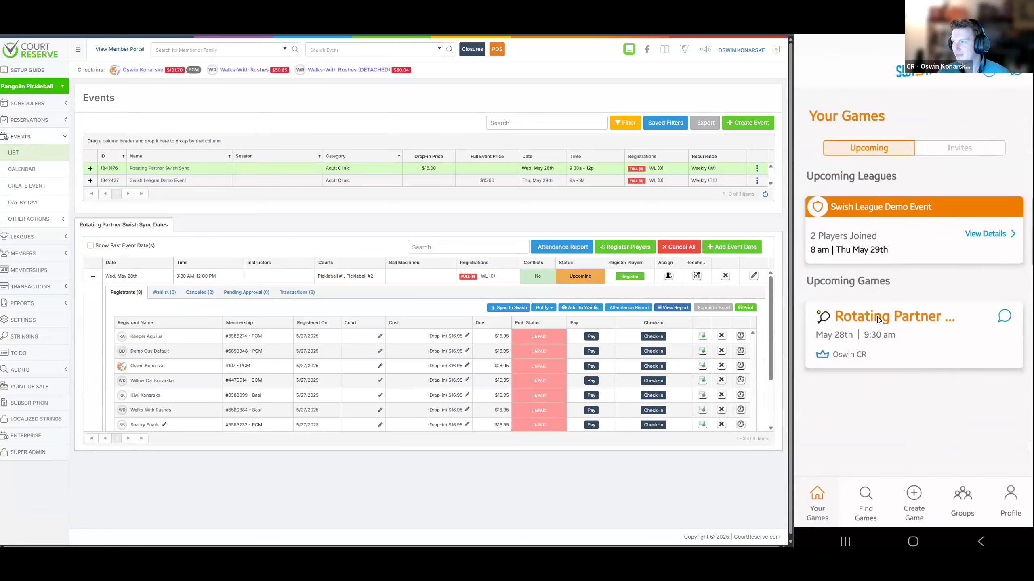
left_click(967, 326)
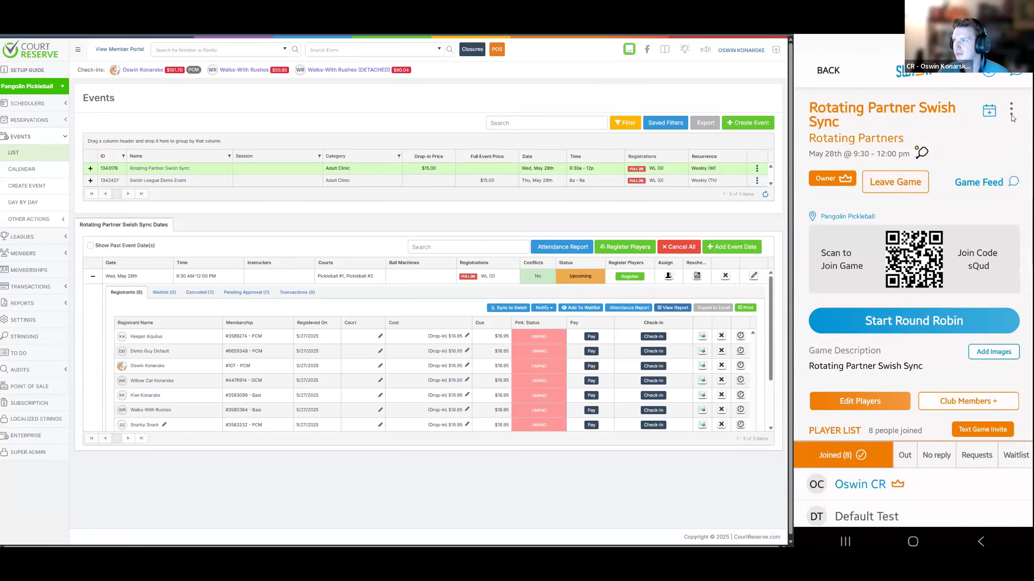
left_click(1012, 118)
left_click(968, 148)
scroll(879, 264, "down", 5)
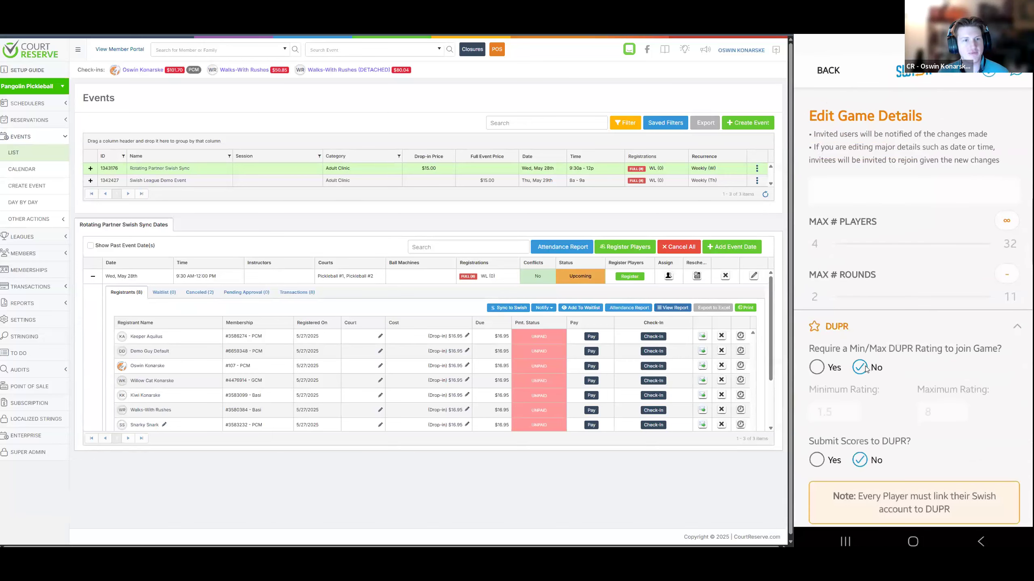
scroll(871, 391, "down", 2)
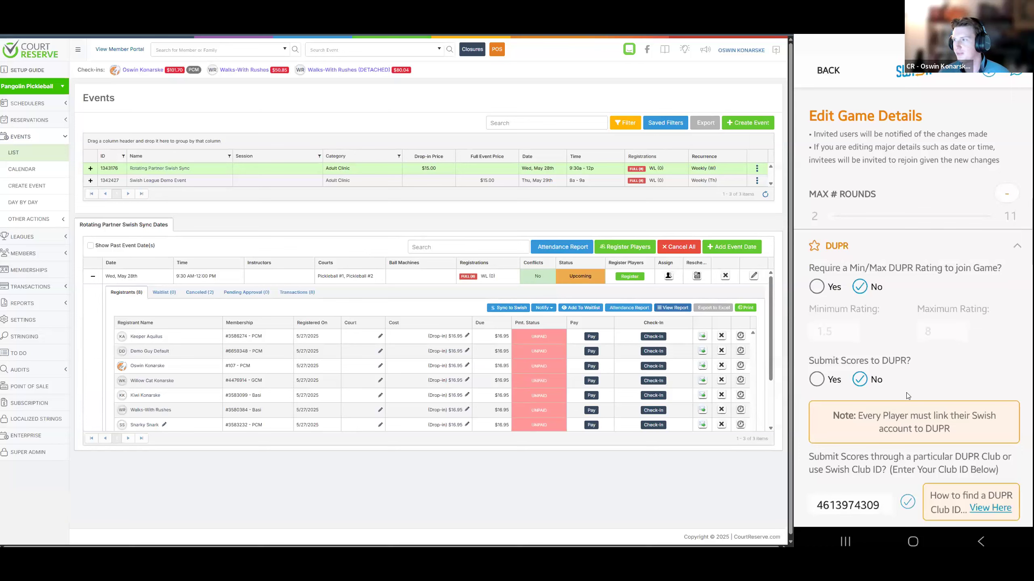
scroll(904, 394, "up", 5)
left_click(819, 79)
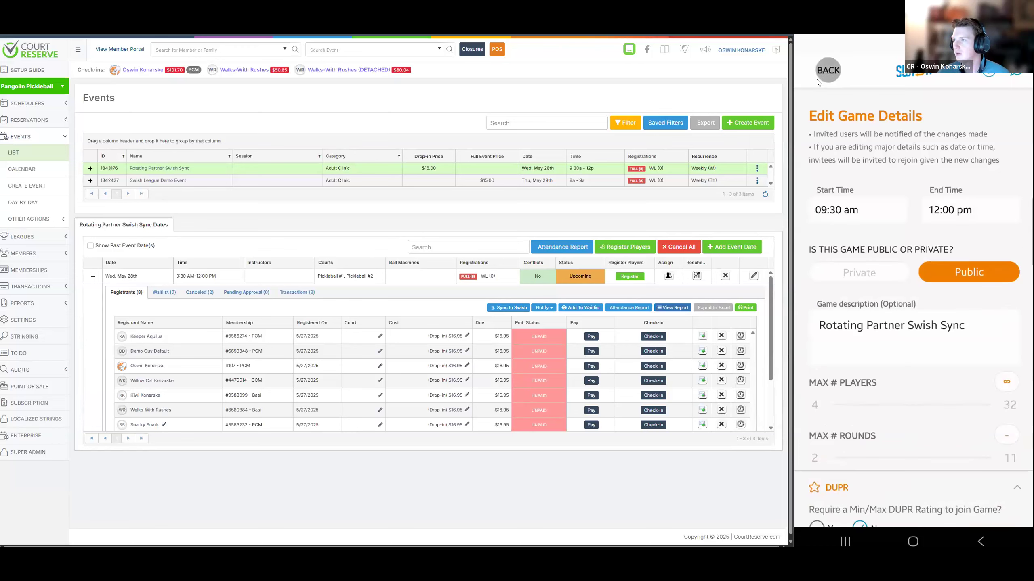
left_click(819, 79)
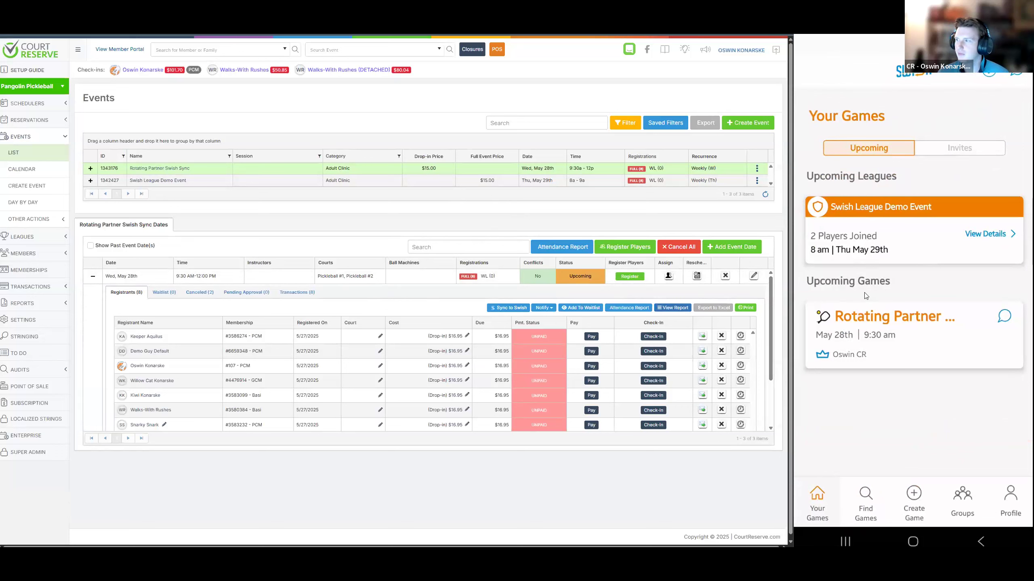
Delete the May 28th Rotating Partner game from the Swish app
left_click(984, 322)
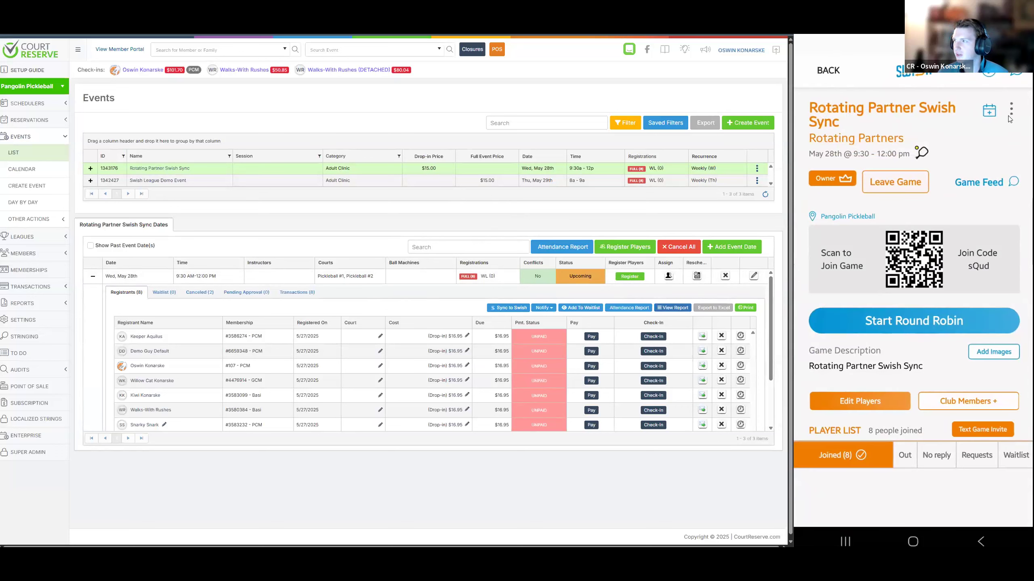
left_click(1010, 110)
left_click(957, 169)
left_click(947, 491)
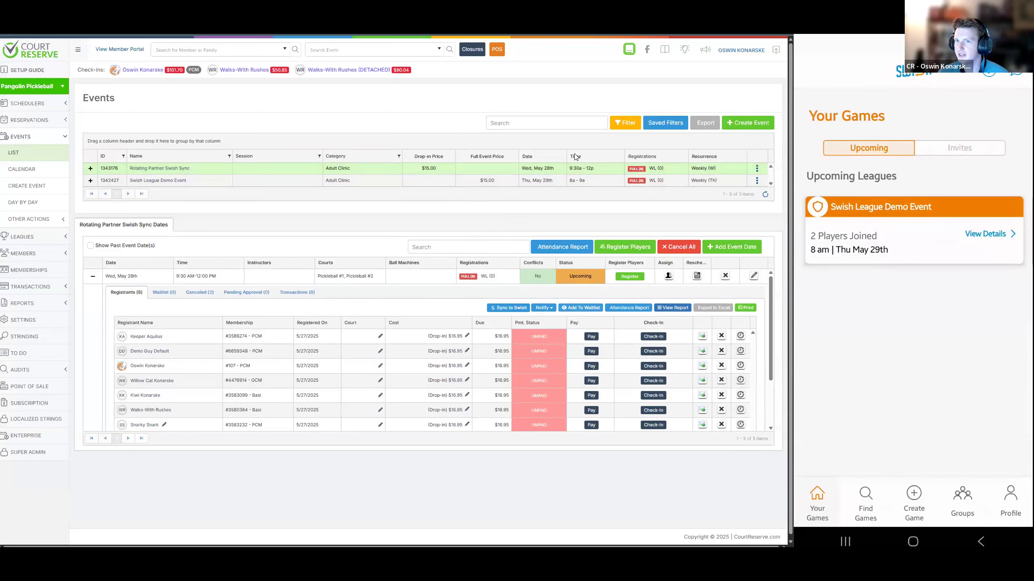
In CourtReserve, sync the event to SWISH as a new game with the League: Rotating Partner Round Robin format
left_click(510, 307)
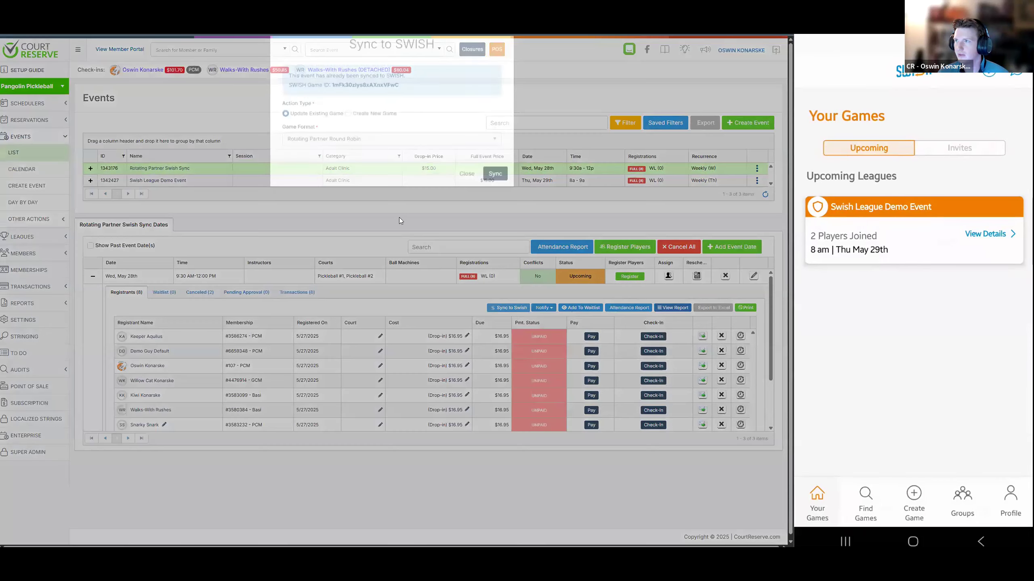
left_click(345, 166)
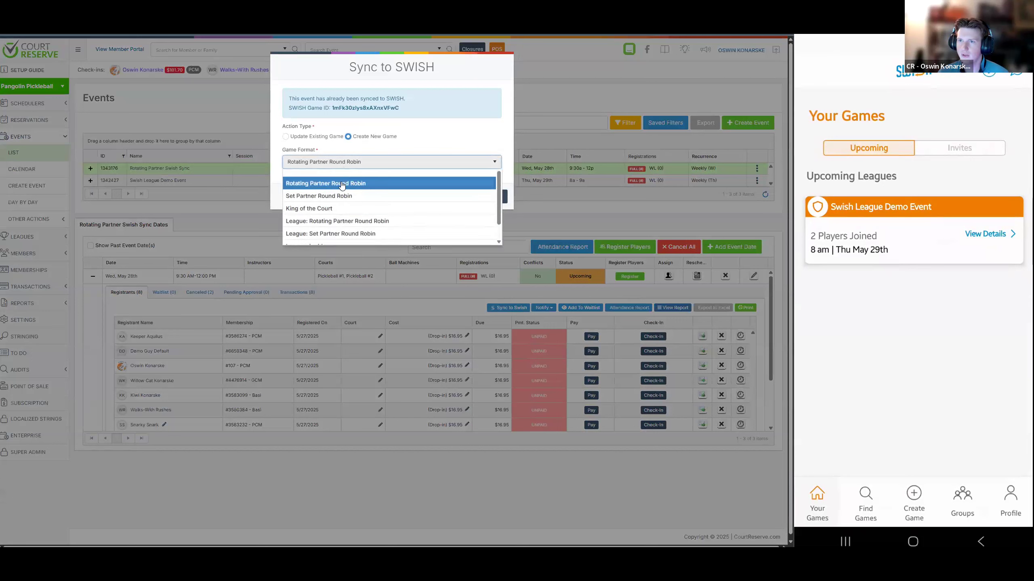
scroll(354, 224, "down", 1)
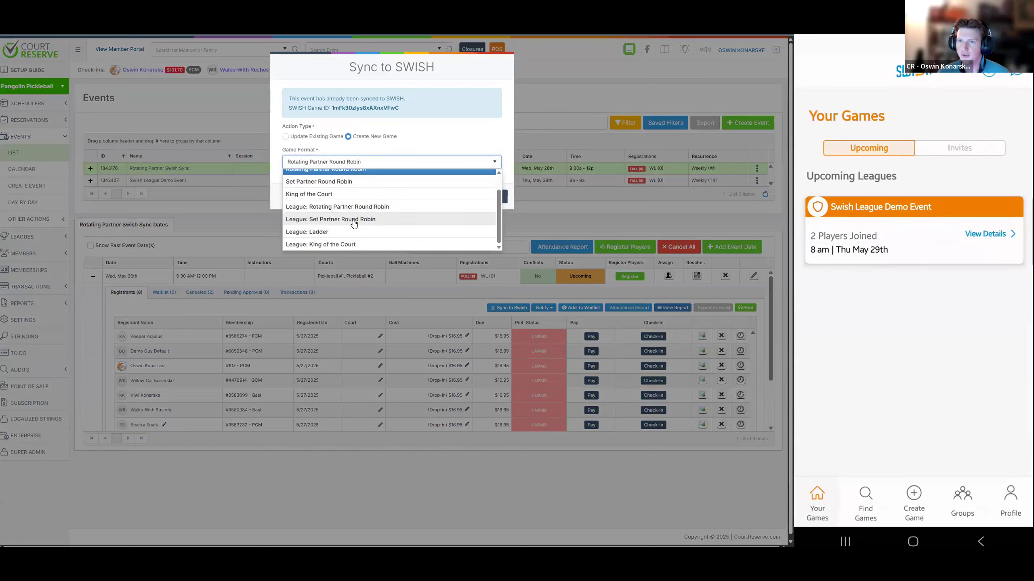
left_click(367, 208)
left_click(487, 196)
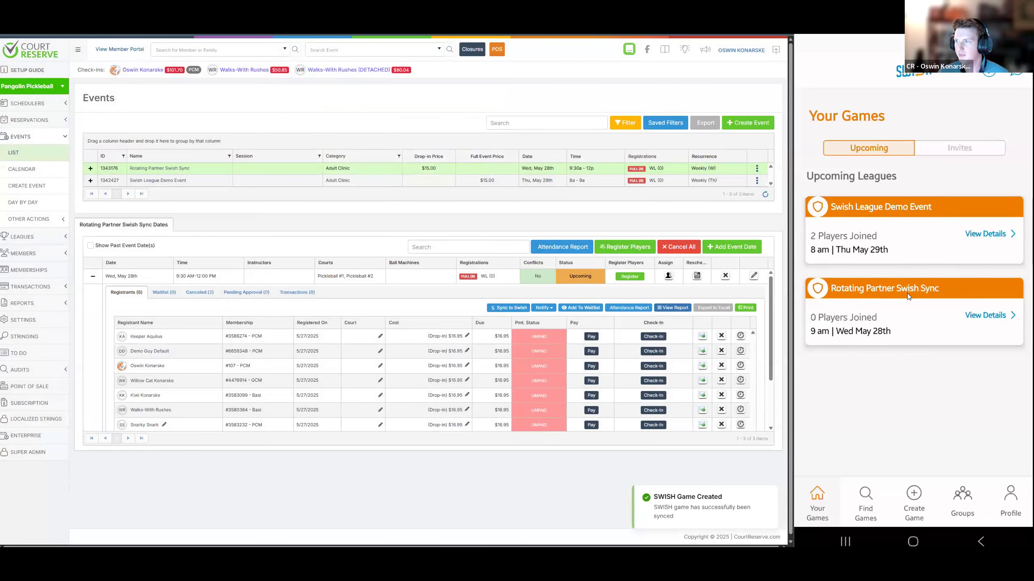
In the Swish app, open the Rotating Partner Swish Sync league's May 28 event, review its joined players and return to the league
left_click(977, 319)
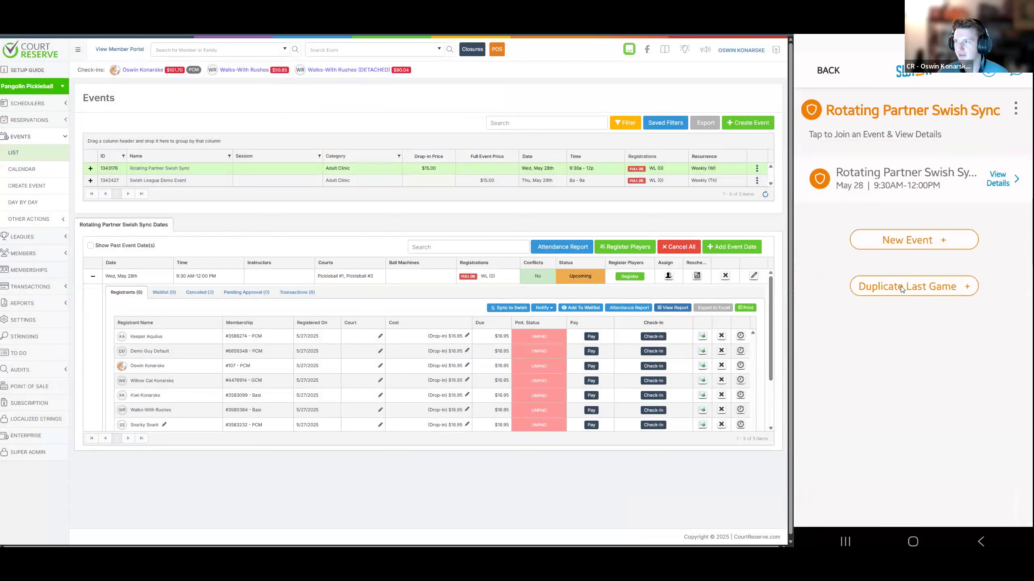
left_click(925, 246)
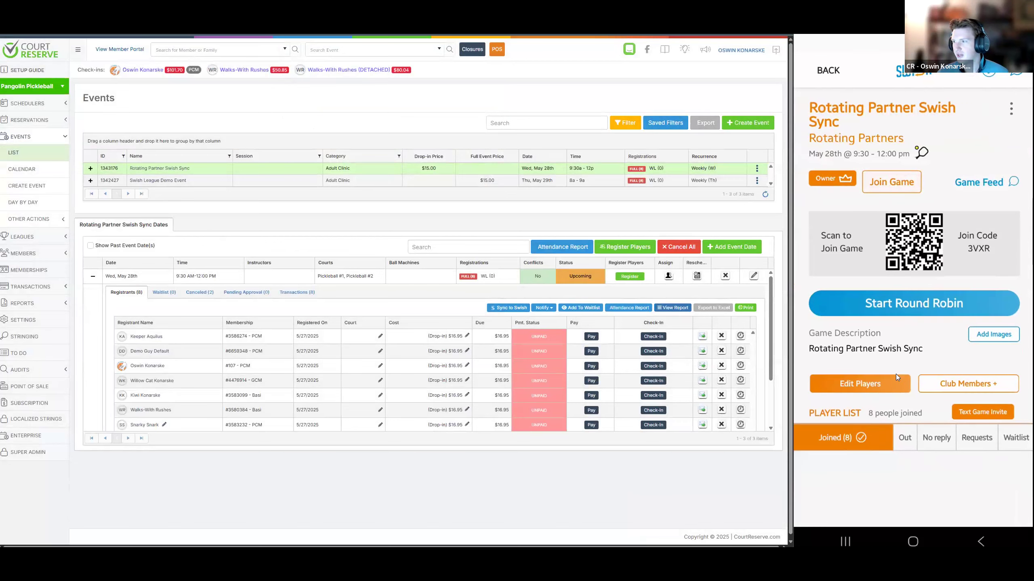
scroll(891, 382, "down", 5)
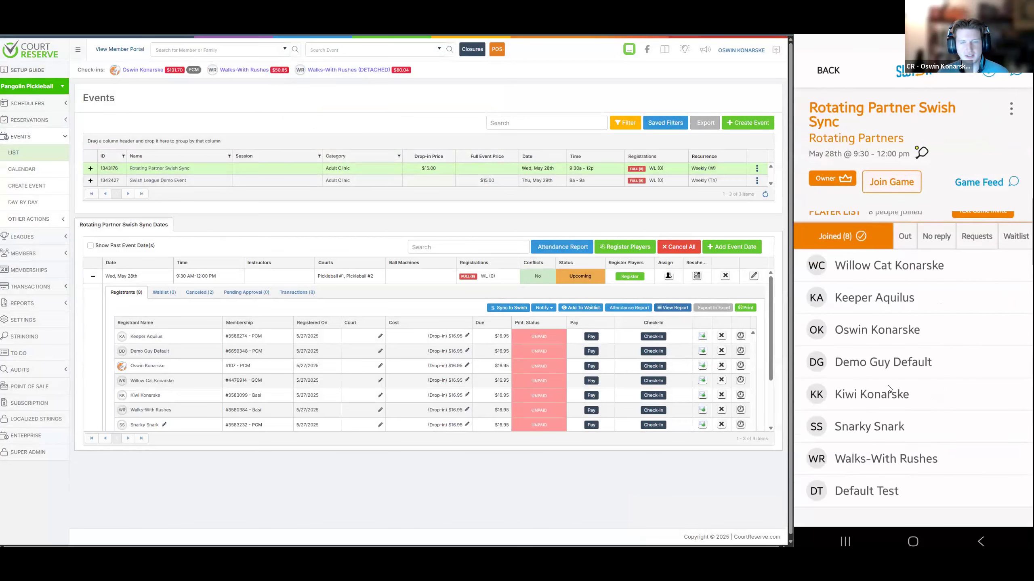
scroll(888, 386, "up", 5)
left_click(829, 70)
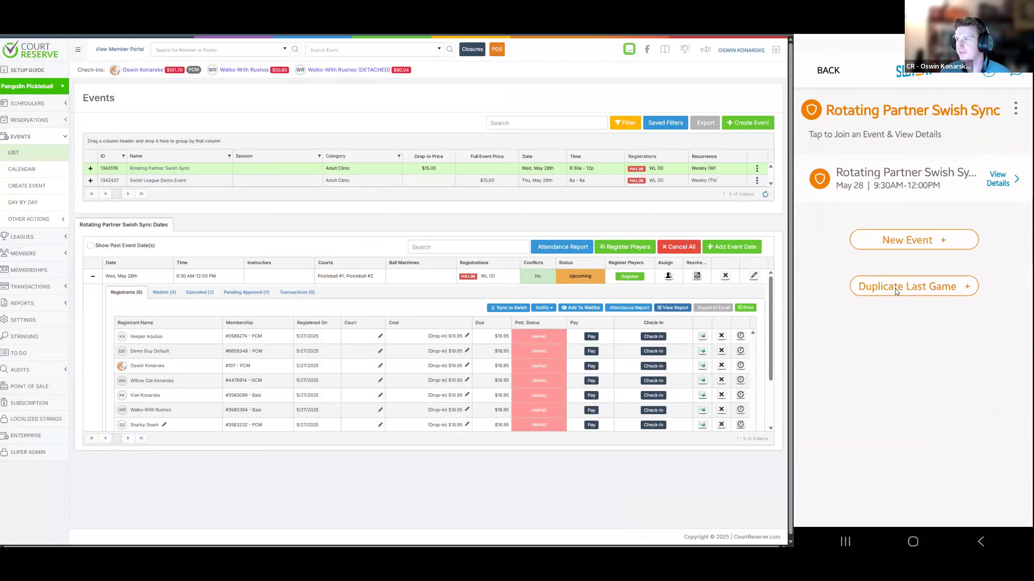
Reopen the league's May 28 event to look over its details and the edit and delete options, and return to the league page
left_click(972, 182)
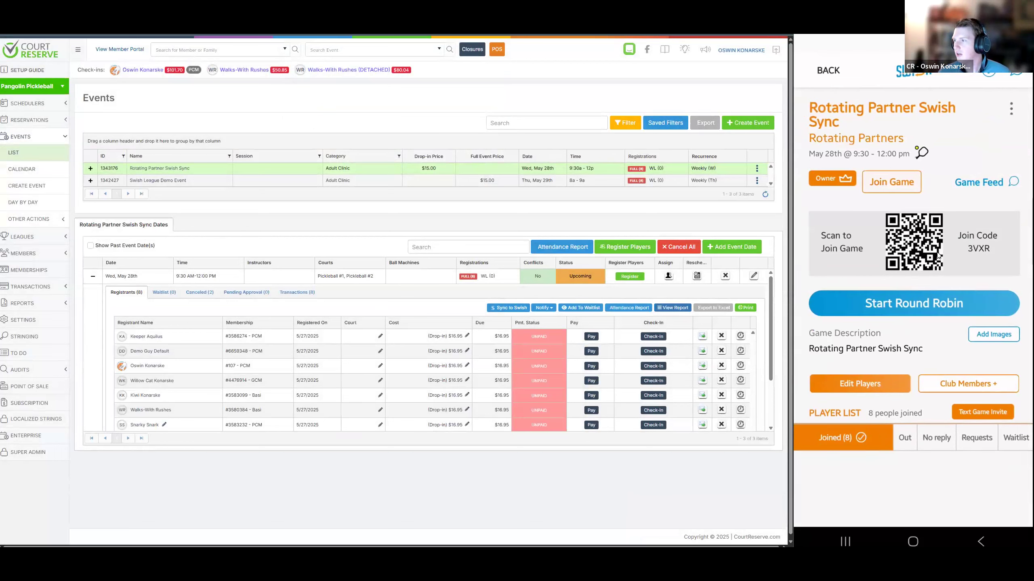
scroll(914, 361, "down", 5)
scroll(914, 362, "up", 5)
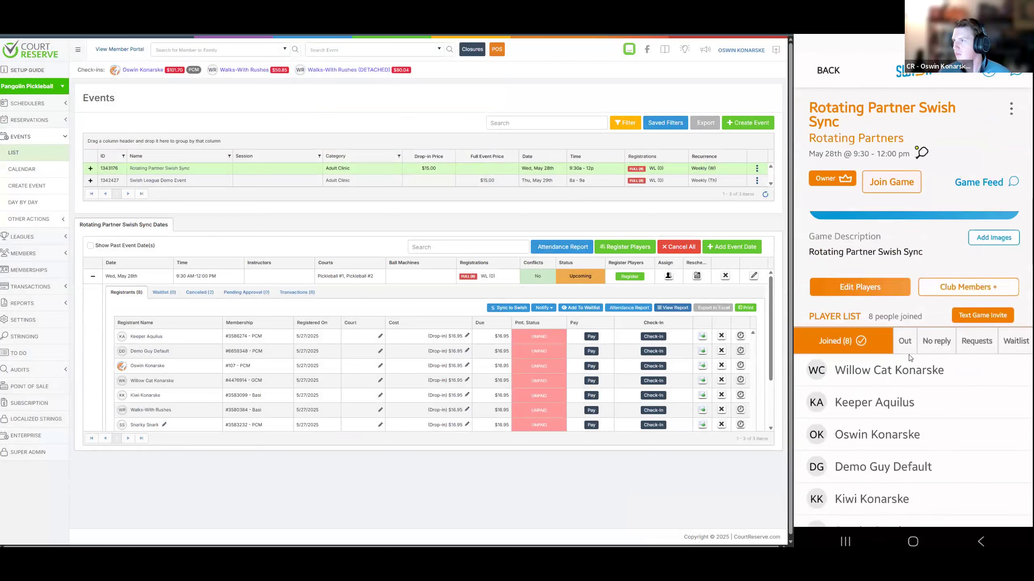
left_click(1010, 115)
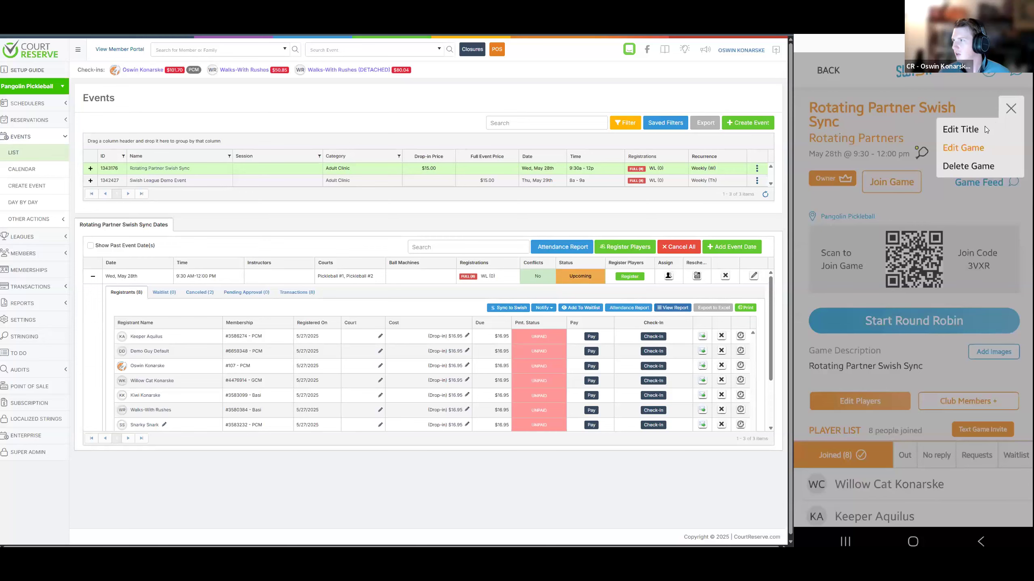
left_click(965, 216)
scroll(939, 316, "down", 5)
scroll(862, 111, "up", 5)
left_click(828, 70)
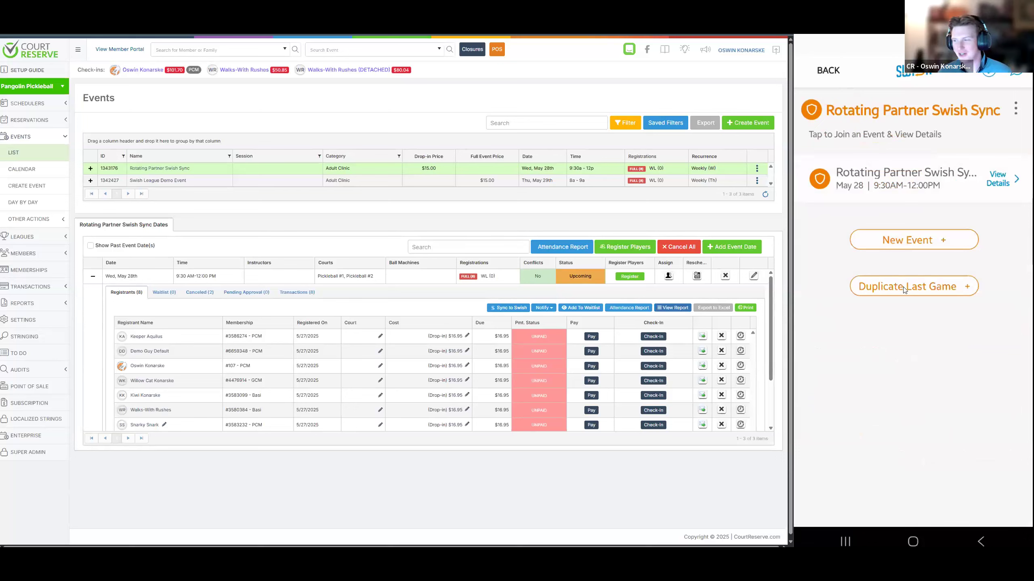
left_click(844, 543)
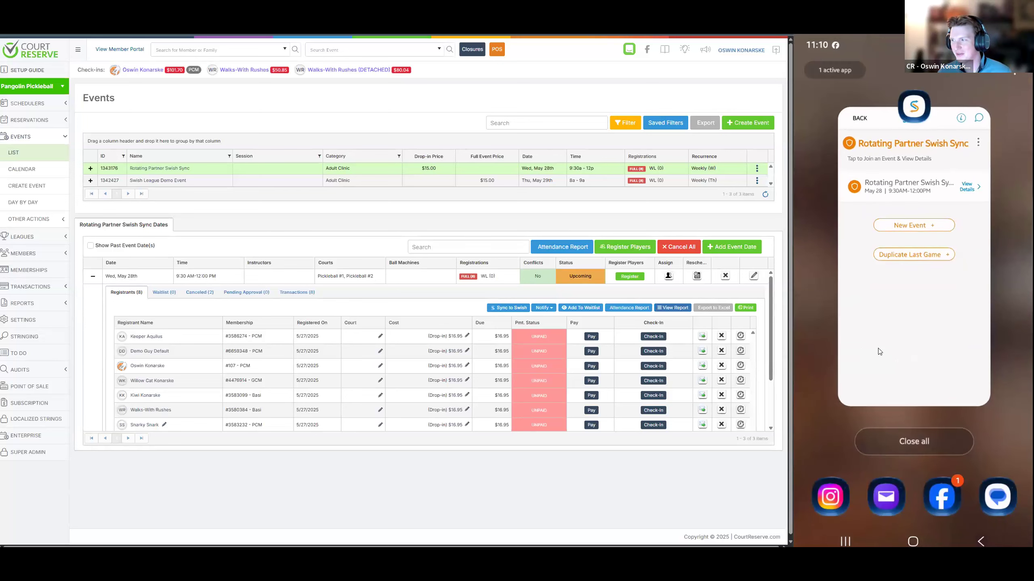
left_click(920, 346)
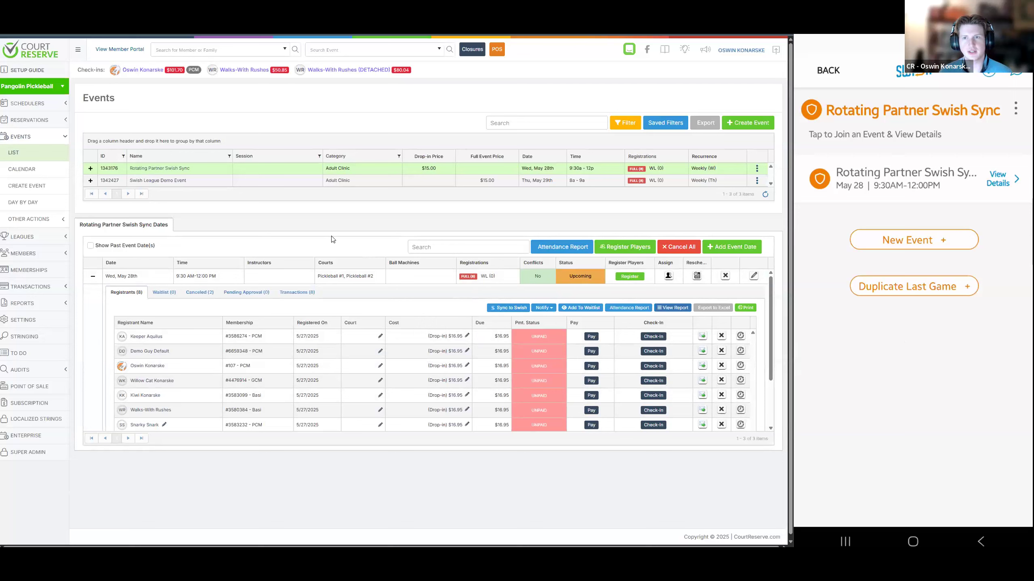
In CourtReserve, open the Rotating Partner Swish Sync event, add Mixed Partner Entry as a registrant custom field and save the changes
left_click(173, 174)
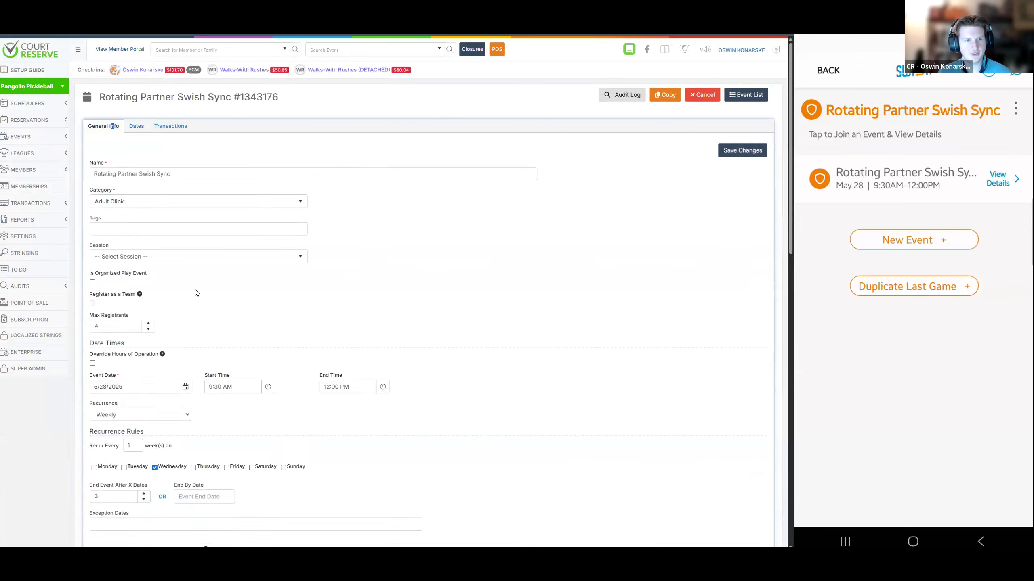
scroll(197, 293, "down", 5)
scroll(197, 294, "down", 5)
scroll(197, 294, "down", 1)
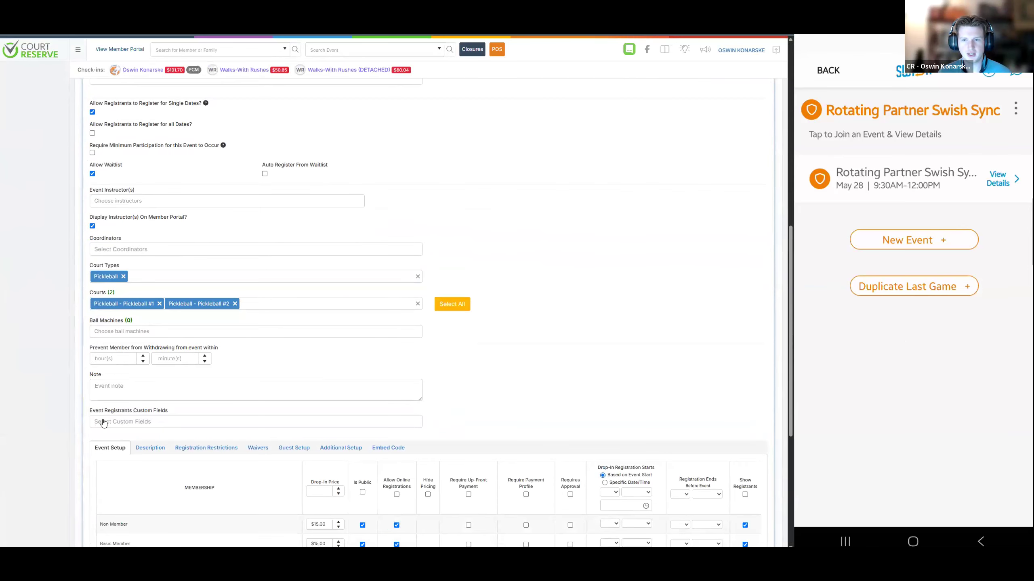
left_click(122, 423)
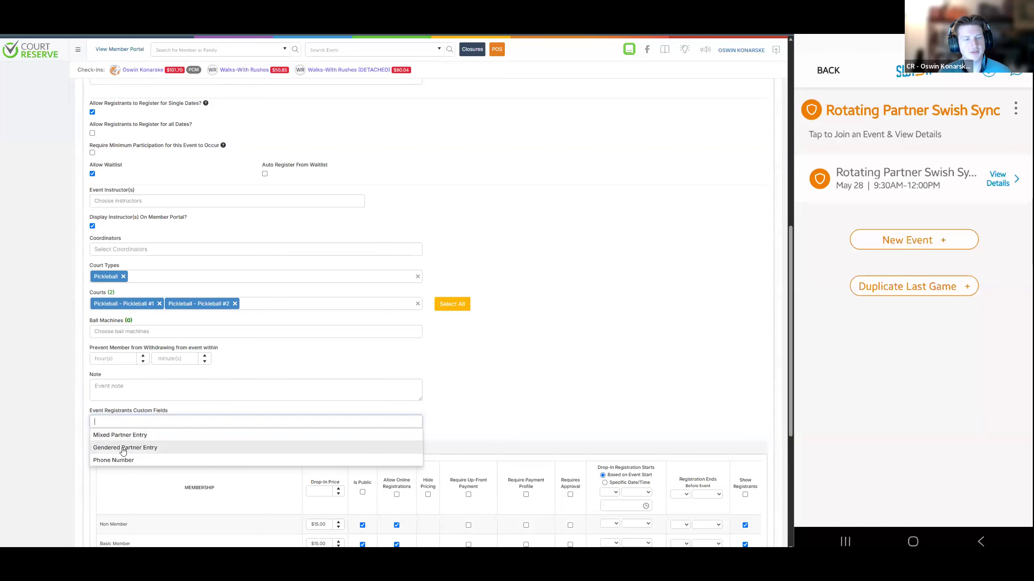
left_click(145, 438)
left_click(180, 429)
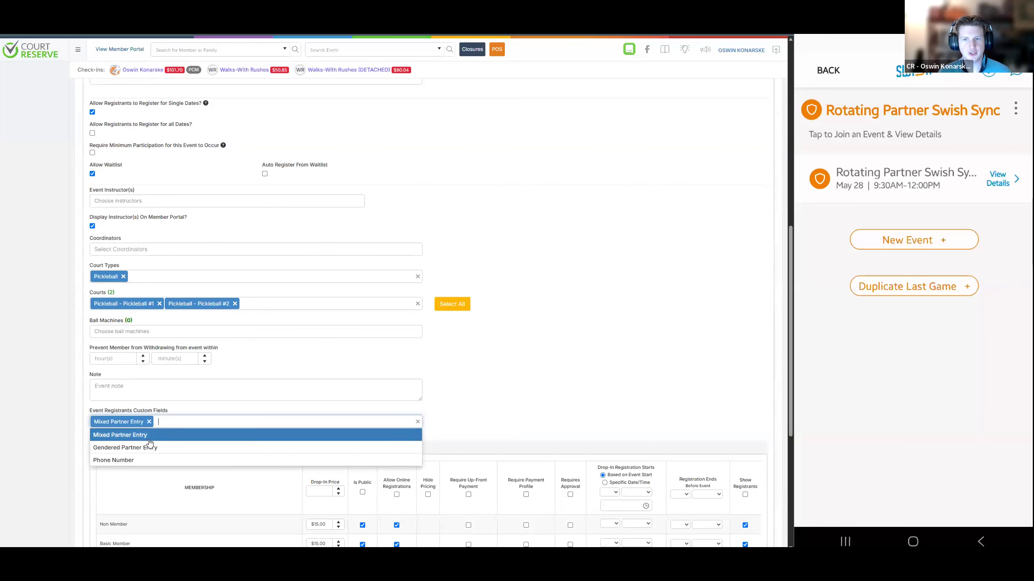
left_click(490, 394)
scroll(498, 392, "down", 5)
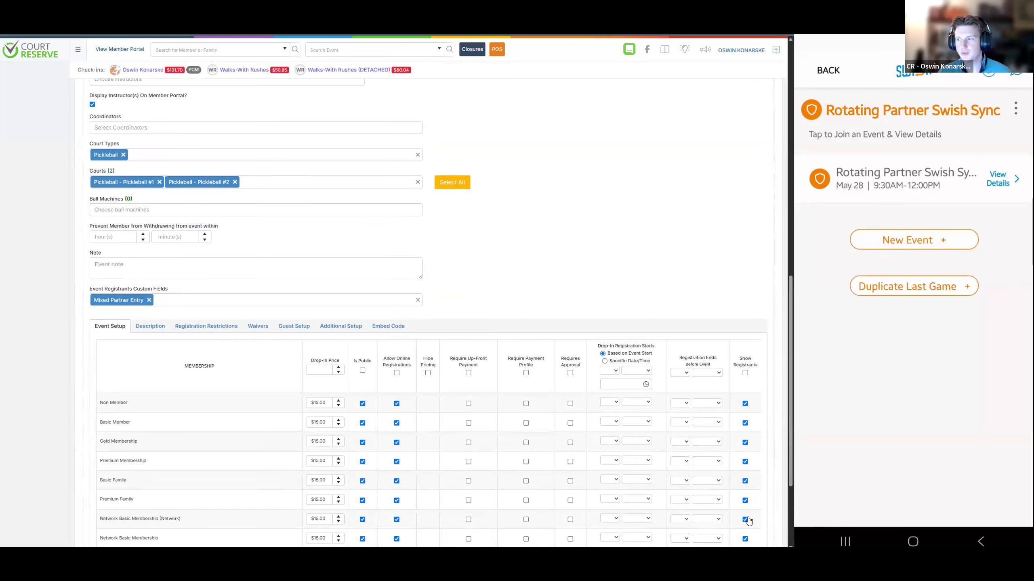
left_click(737, 518)
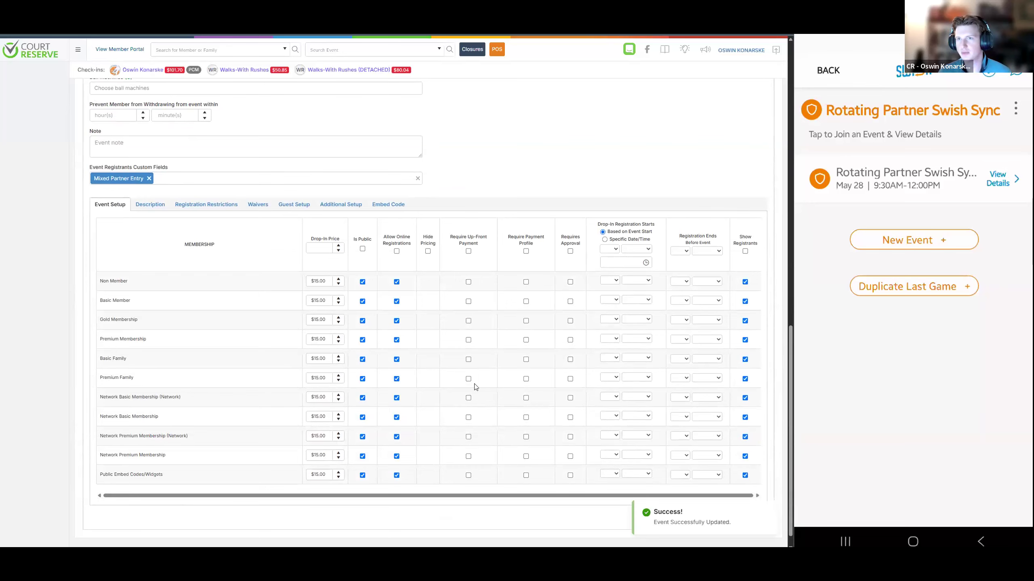
Open the event's dates and view the custom fields of the first May 28th registrant
scroll(296, 328, "up", 5)
scroll(244, 286, "up", 10)
left_click(136, 126)
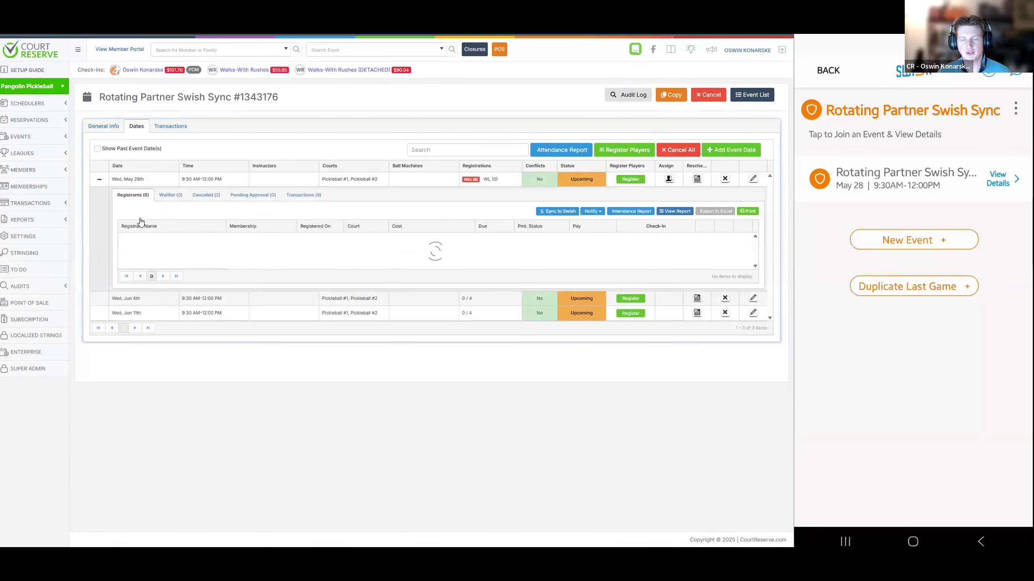
left_click(219, 243)
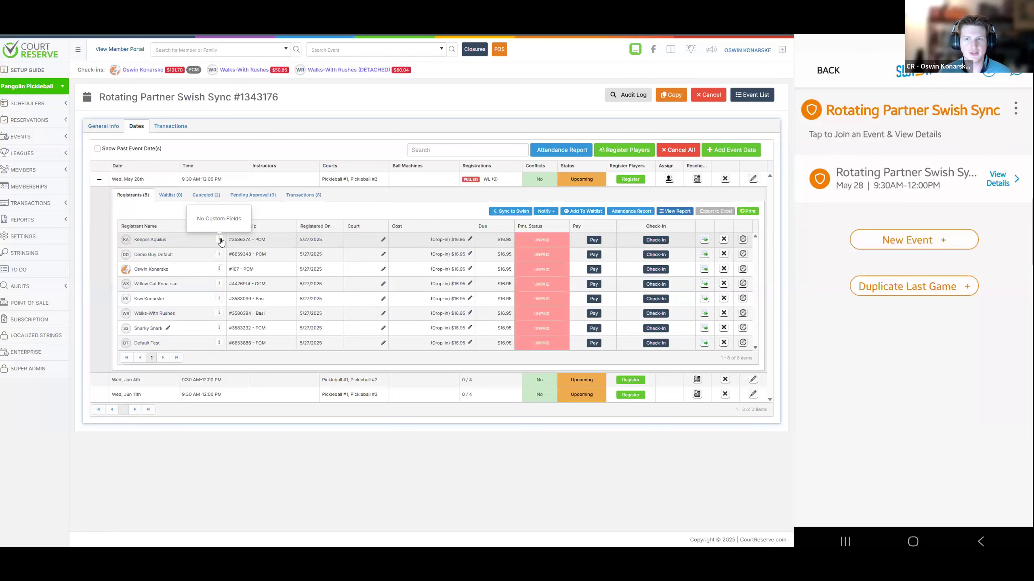
Enter the partner's full name in the first May 28th registrant's Mixed Partner Entry custom field and save the changes
left_click(220, 240)
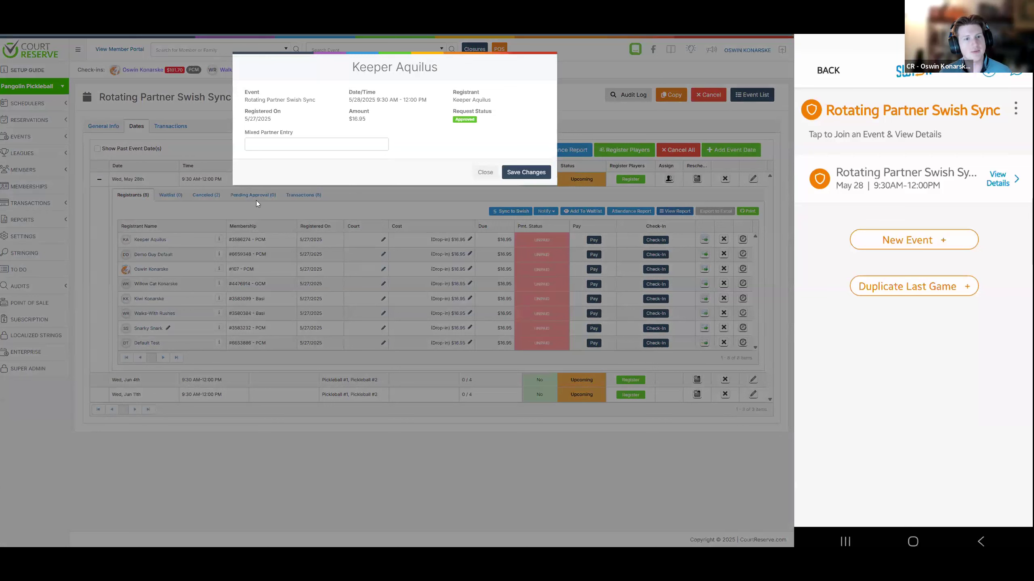
left_click(316, 149)
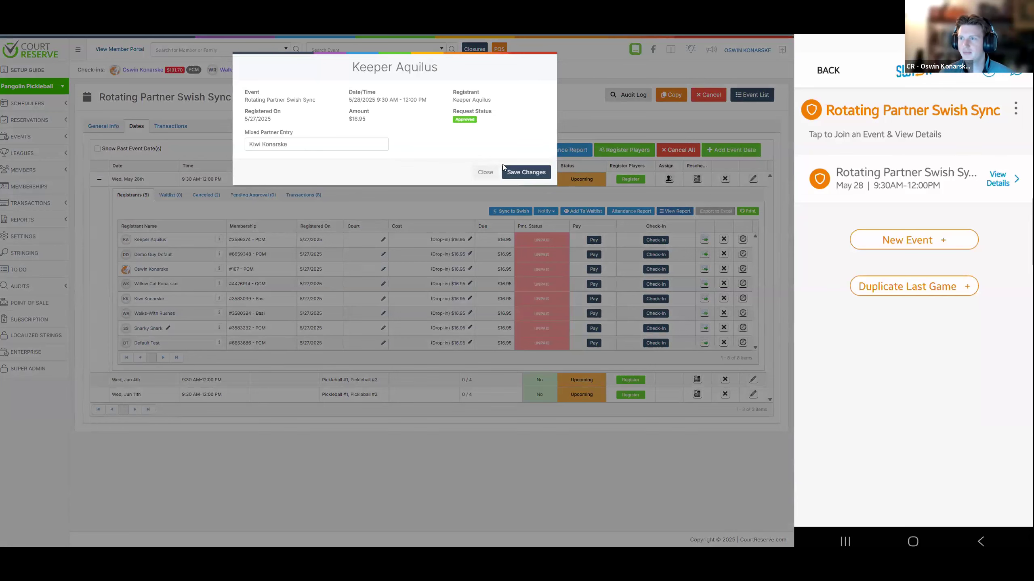
left_click(504, 166)
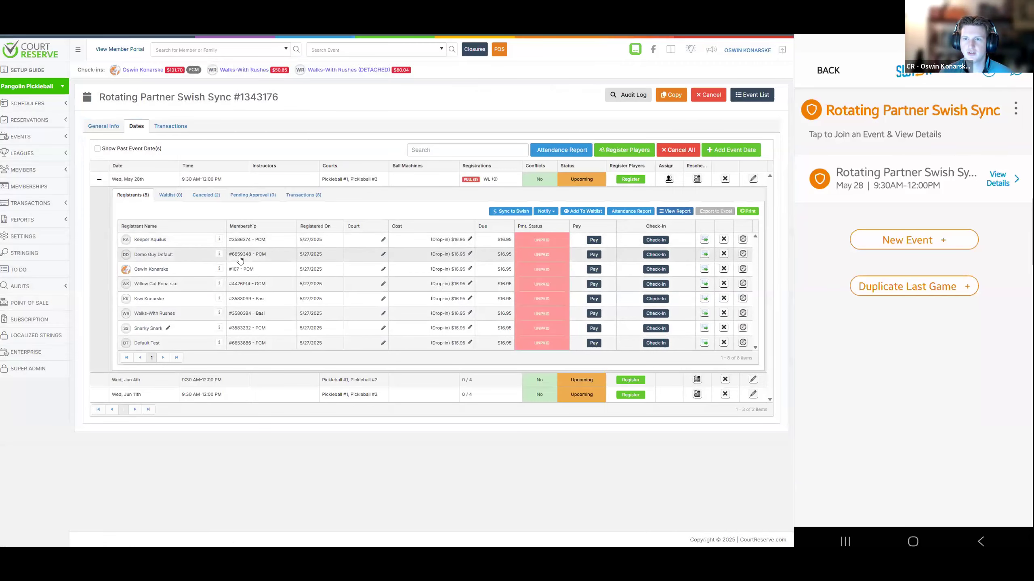
Reopen the first registrant's custom fields to check the Mixed Partner Entry and close them
left_click(219, 240)
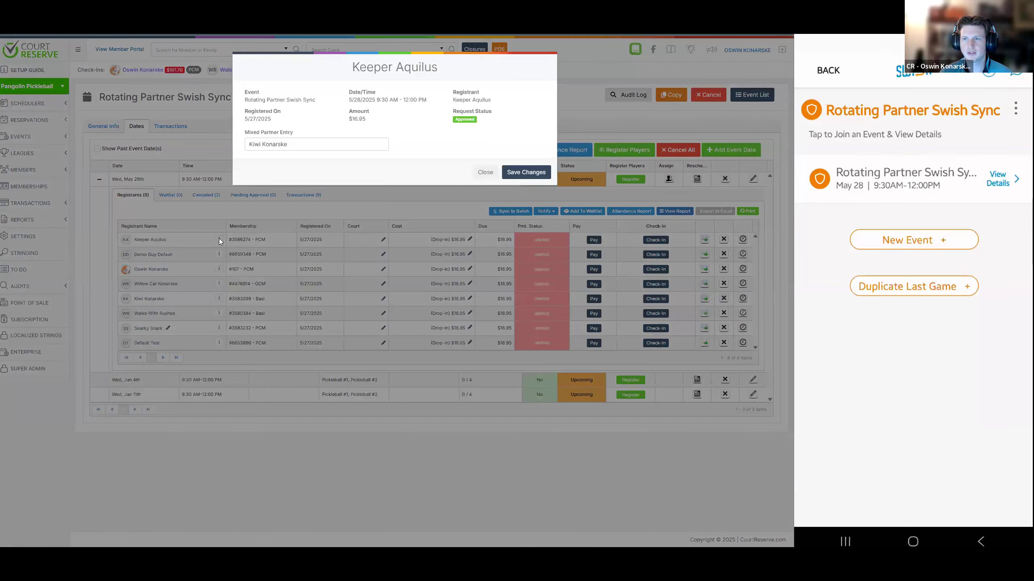
left_click(477, 177)
mouse_move(218, 242)
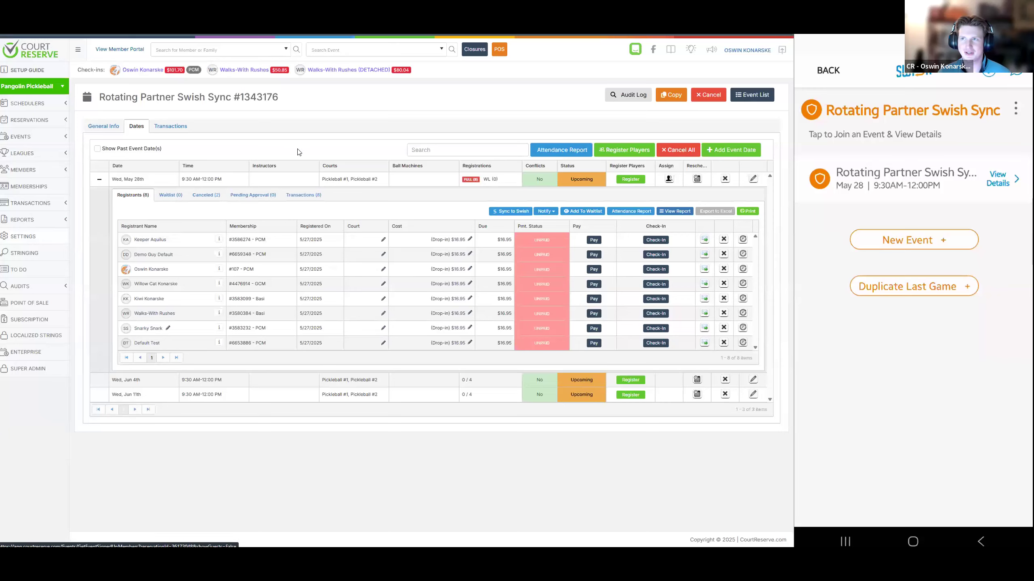
In the event custom field settings, examine the category, required, member portal and field type options for a new field and close it unsaved
scroll(254, 285, "down", 5)
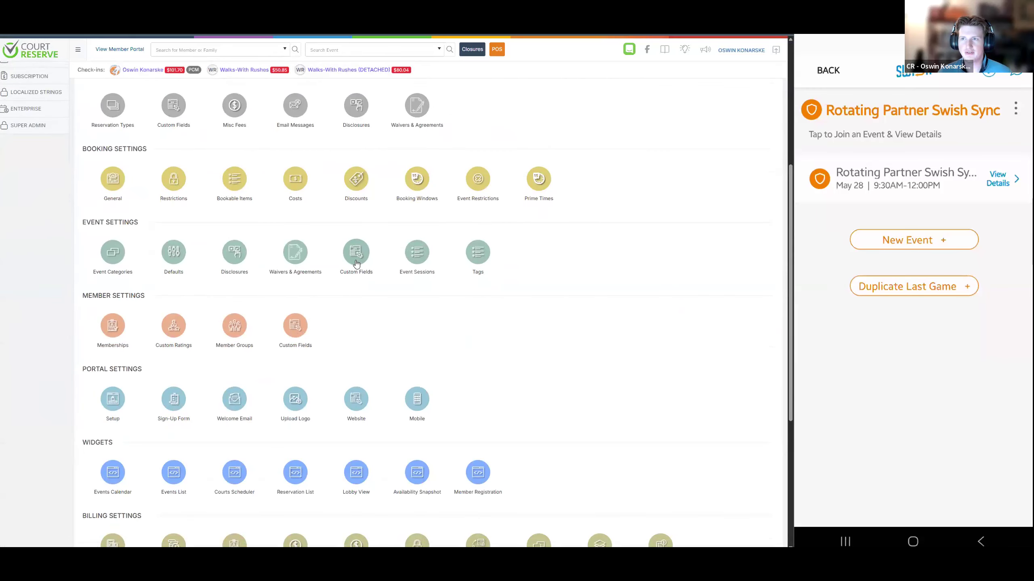
left_click(354, 264)
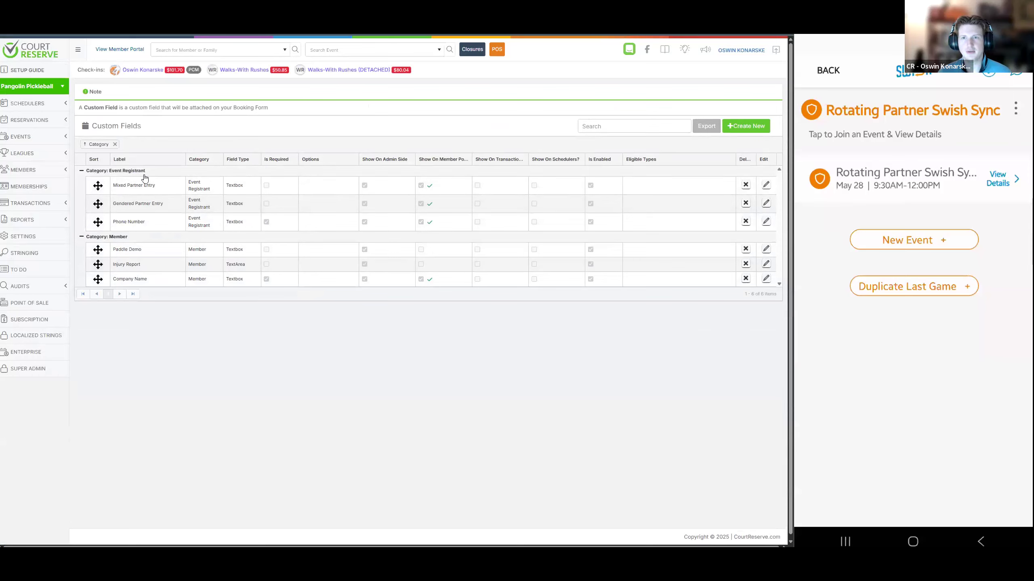
left_click(745, 126)
left_click(307, 106)
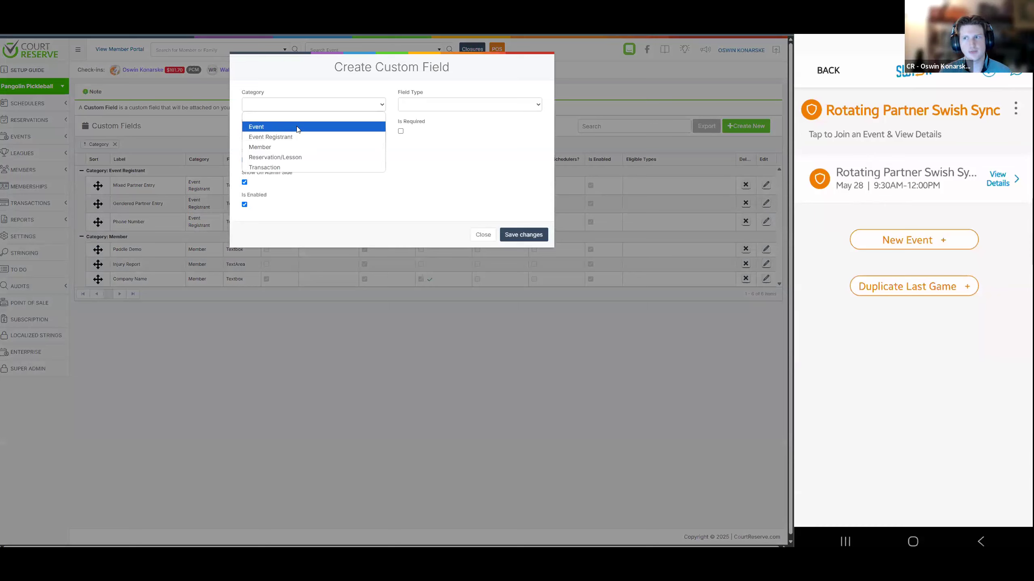
left_click(400, 131)
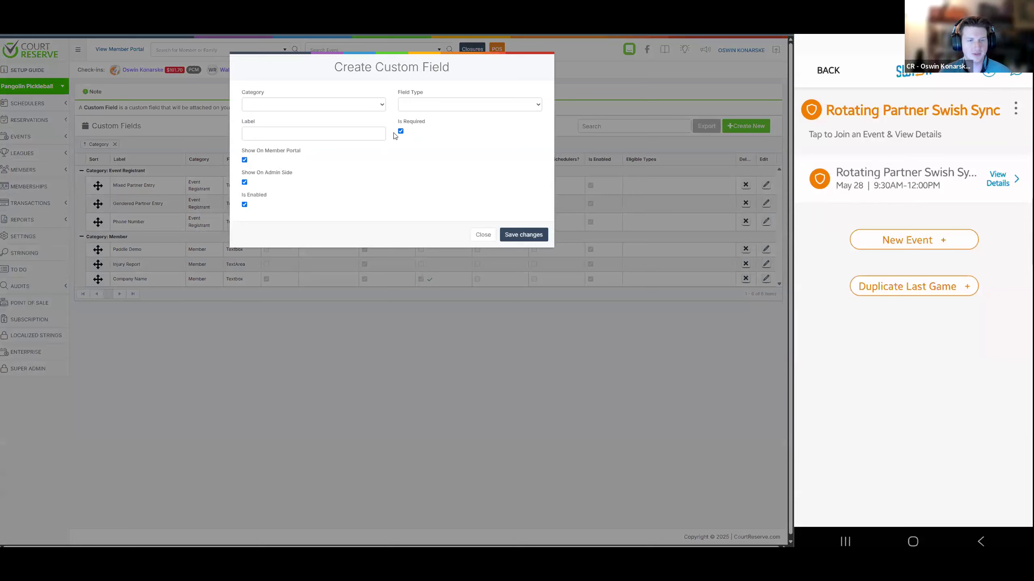
left_click(281, 153)
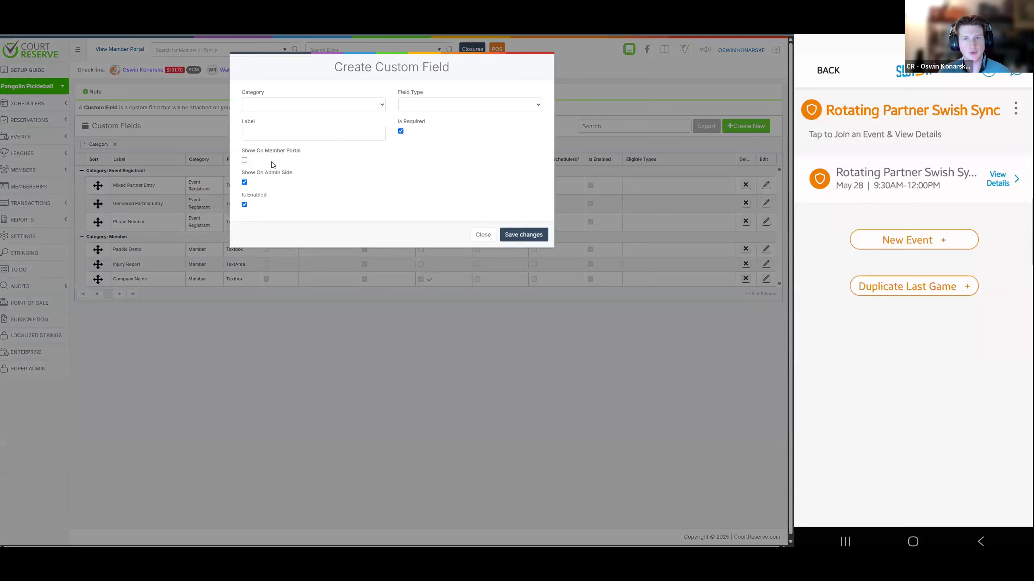
left_click(244, 160)
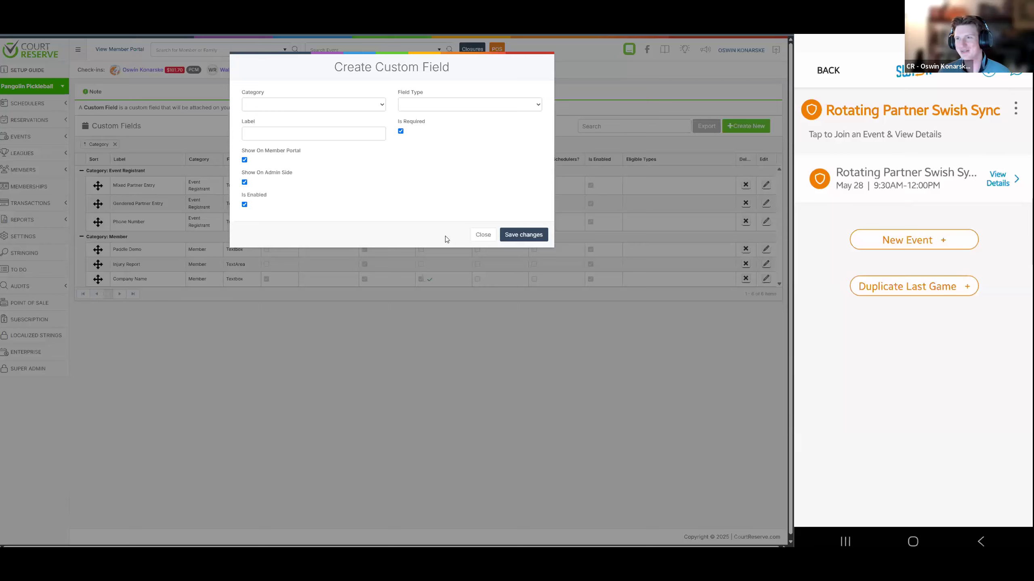
left_click(474, 107)
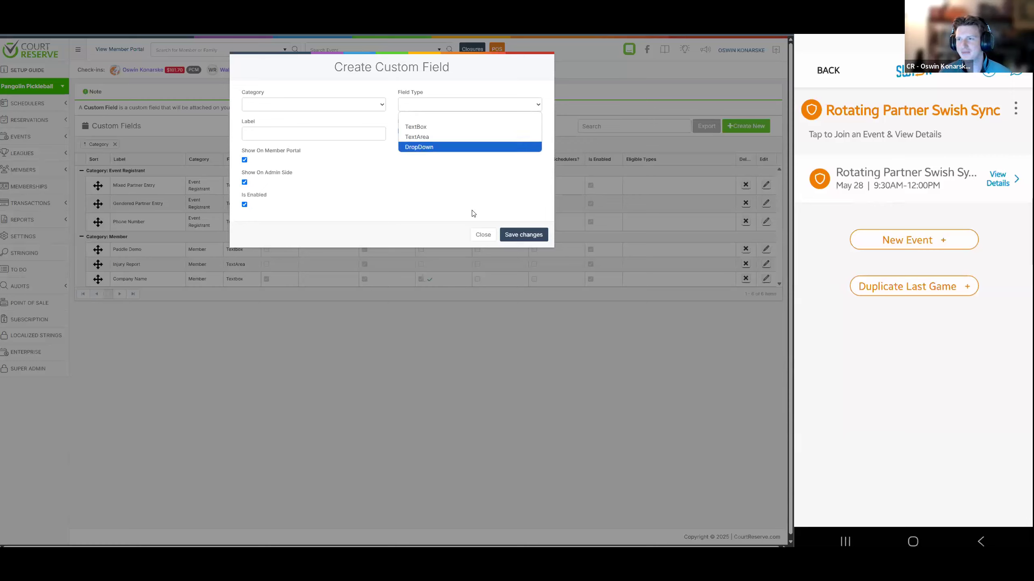
left_click(483, 235)
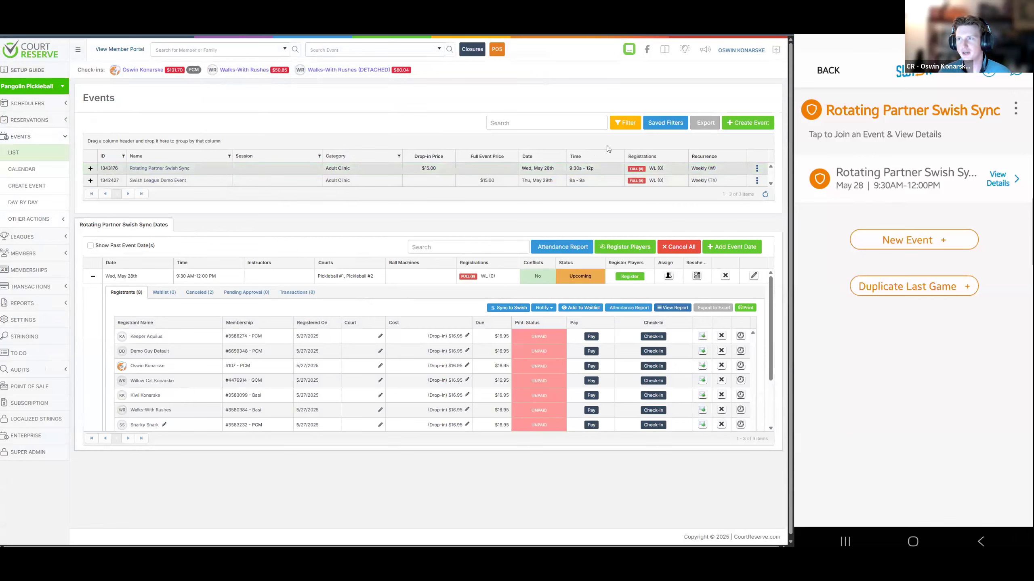
Open the Rotating Partner Swish Sync event's general info and examine its team registration settings
left_click(185, 171)
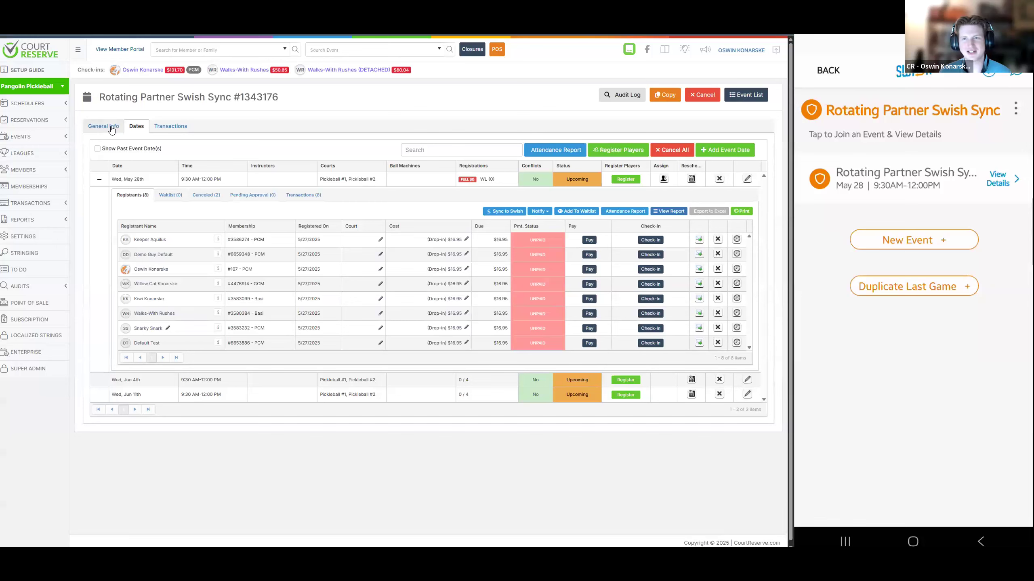
left_click(112, 130)
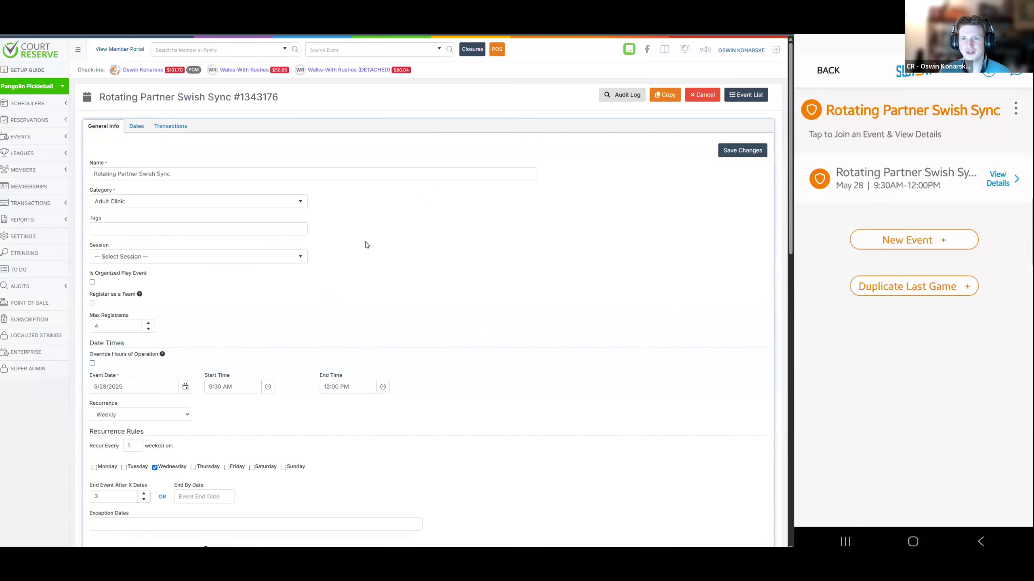
scroll(147, 254, "down", 1)
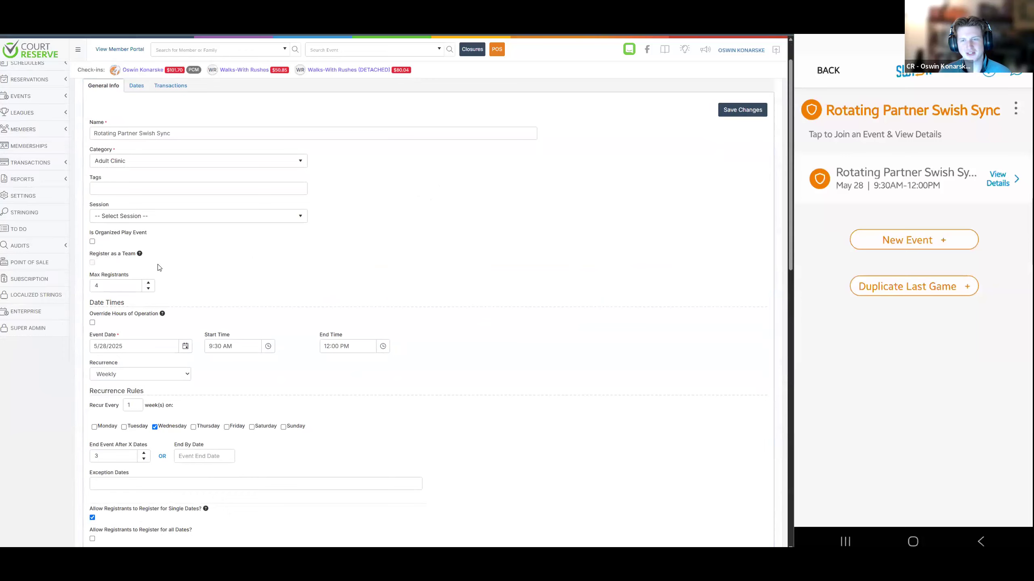
scroll(285, 265, "up", 1)
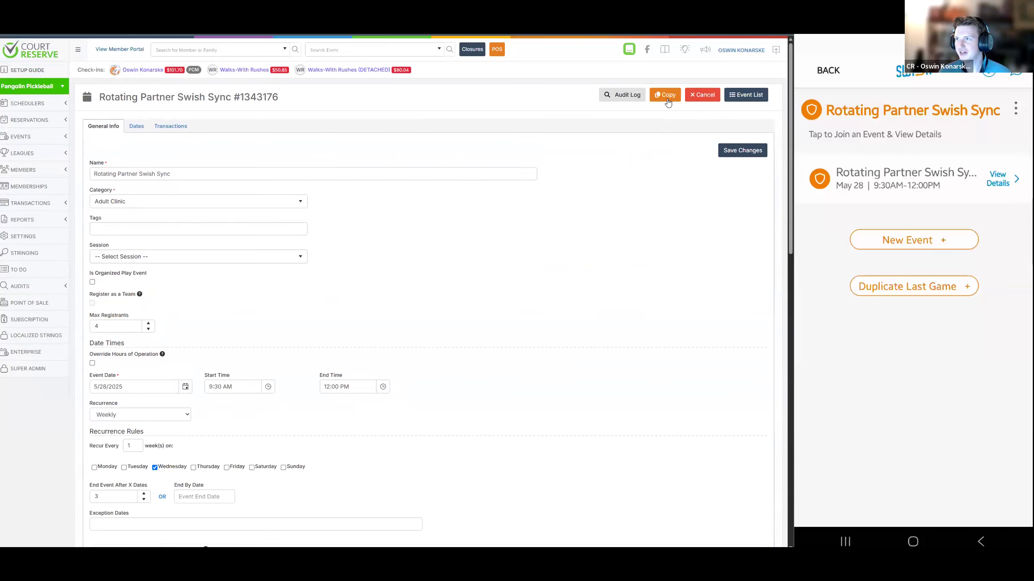
Start a new event, enable Register as a Team and set the maximum number of teams to 8
left_click(46, 140)
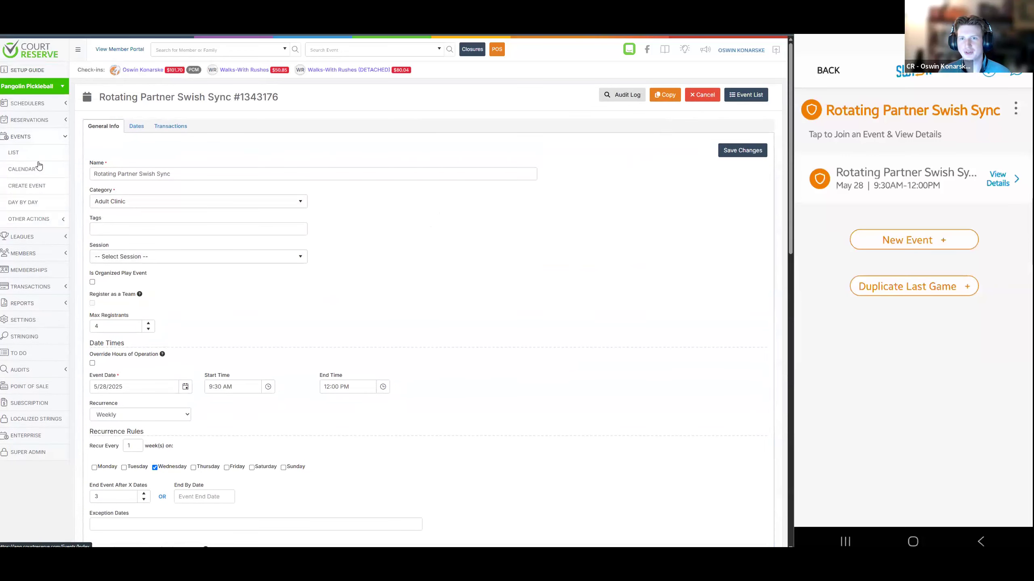
left_click(35, 186)
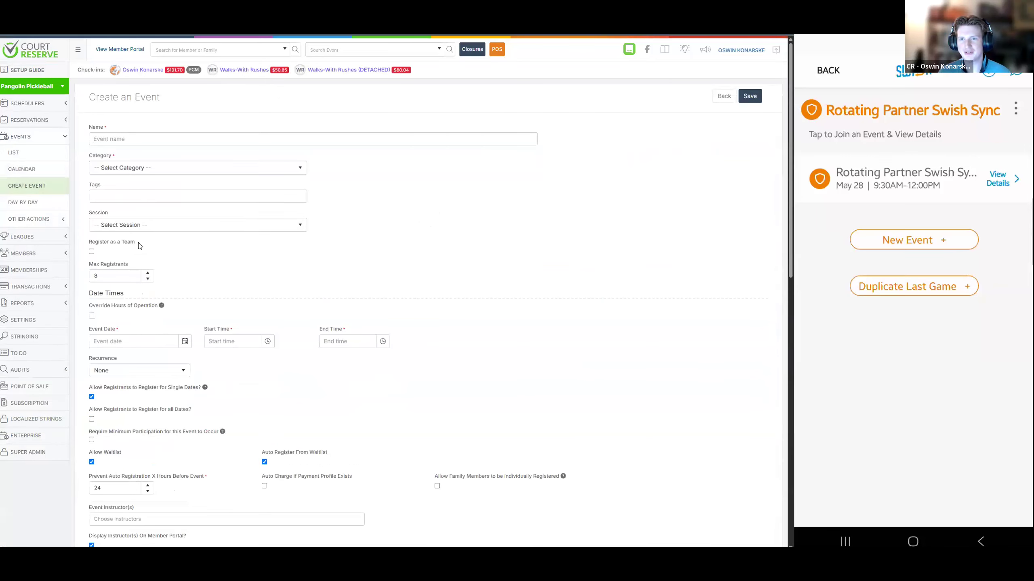
left_click(92, 252)
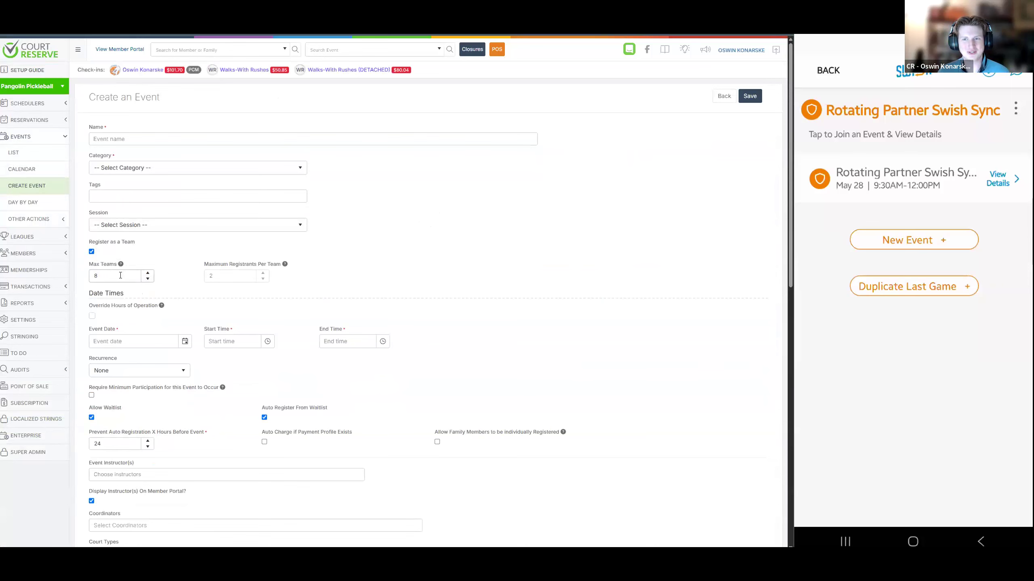
left_click(148, 280)
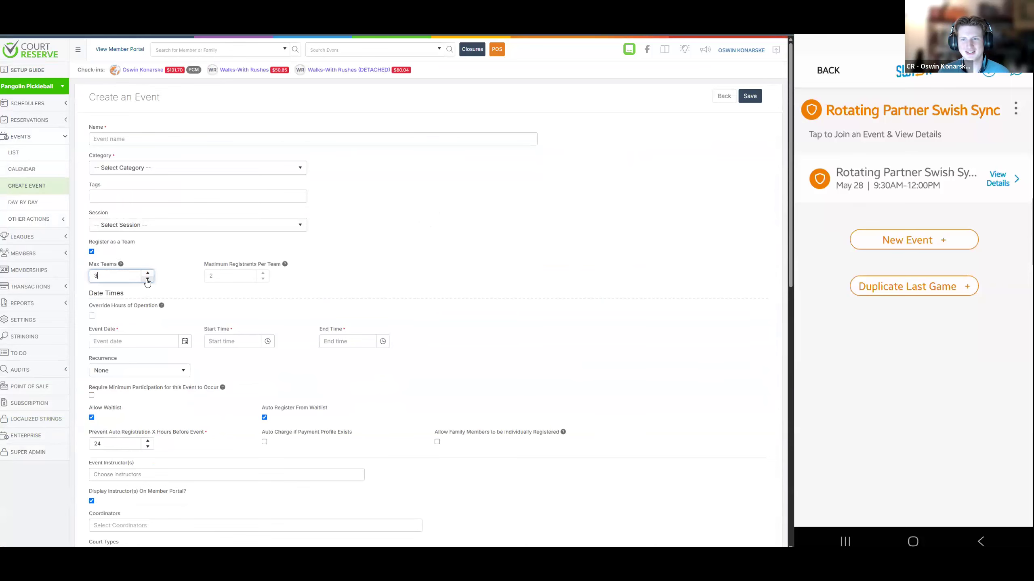
scroll(191, 281, "down", 5)
scroll(198, 288, "up", 5)
left_click(148, 273)
left_click(148, 273)
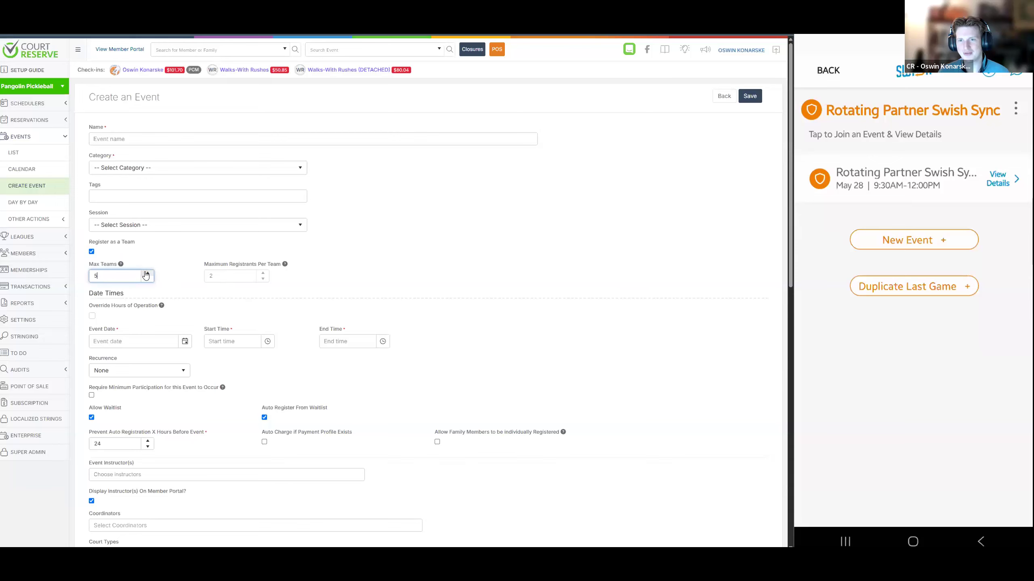
Name the new event Demo, choose its category and try to save it
scroll(488, 322, "down", 5)
scroll(509, 335, "down", 6)
left_click(750, 500)
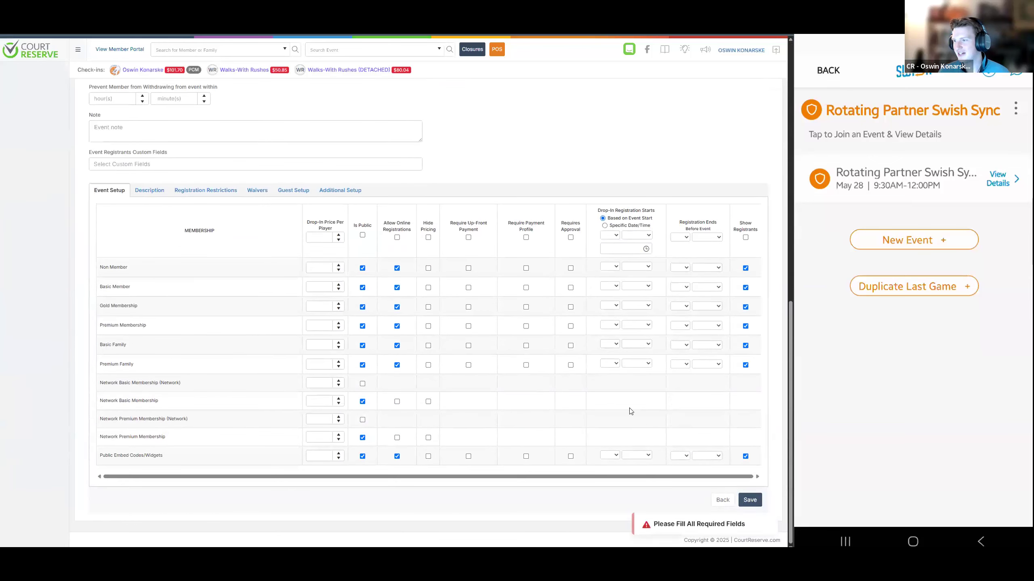
scroll(399, 340, "up", 11)
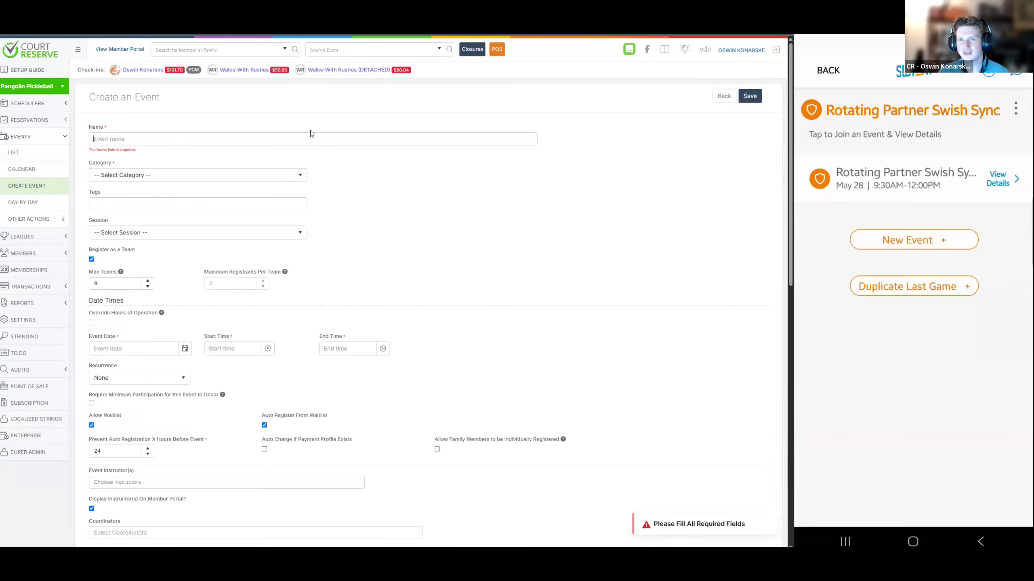
type("Demo")
left_click(166, 174)
scroll(450, 242, "down", 6)
scroll(470, 283, "down", 7)
left_click(750, 502)
scroll(353, 357, "up", 1)
scroll(353, 357, "up", 15)
Schedule the Demo event for May 28th from 8:00 AM to 9:30 AM and save it
left_click(158, 328)
left_click(145, 427)
left_click(233, 328)
left_click(236, 365)
left_click(346, 328)
left_click(334, 367)
scroll(514, 357, "down", 6)
scroll(627, 407, "down", 7)
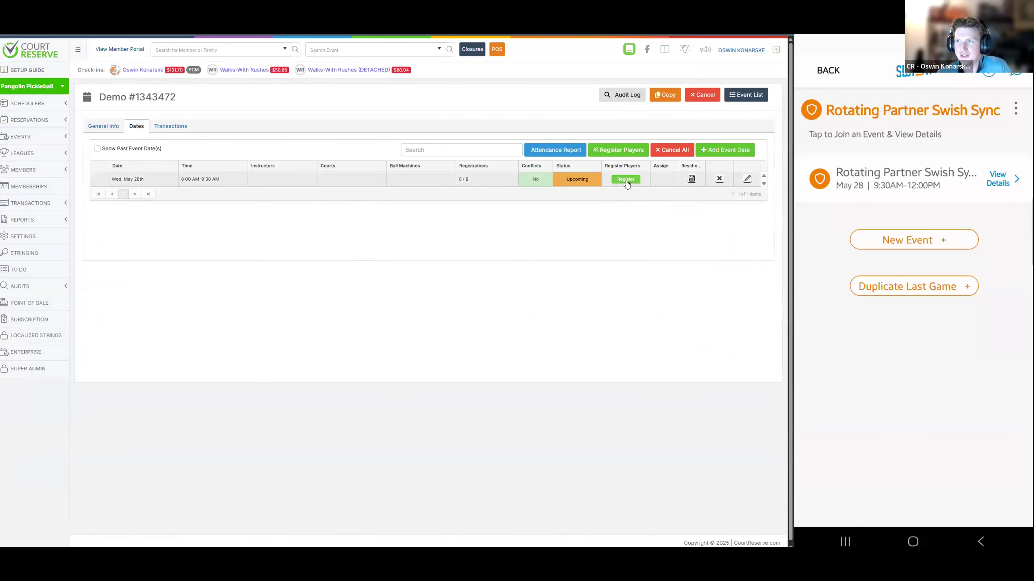
Register a team of one Premium Membership player and one Basic Member for the Demo event's May 28th date and save the registration
left_click(625, 180)
left_click_drag(205, 288, 170, 286)
left_click(189, 320)
type("oswin")
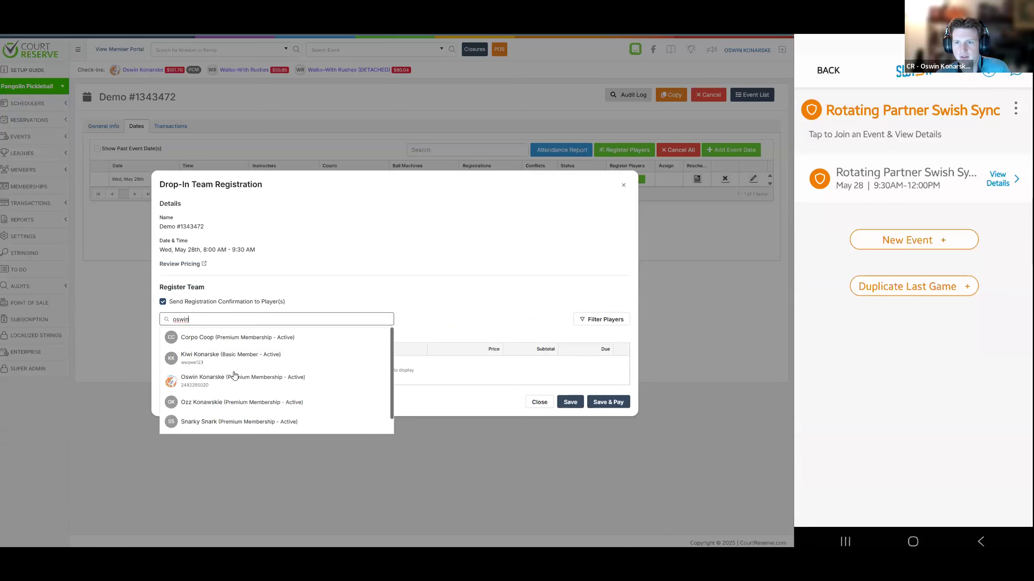
left_click(219, 355)
type("Kiwi")
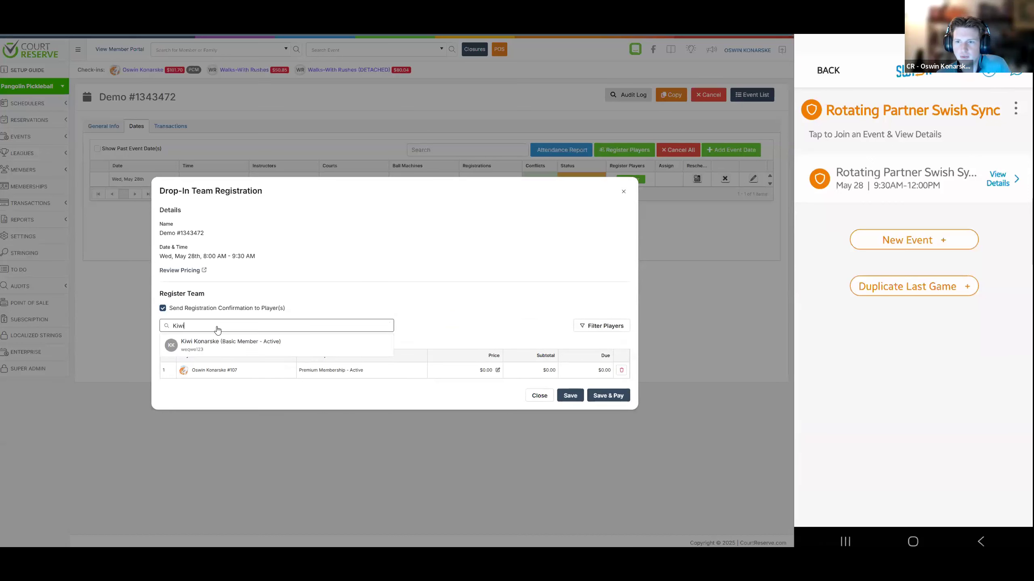
left_click(219, 344)
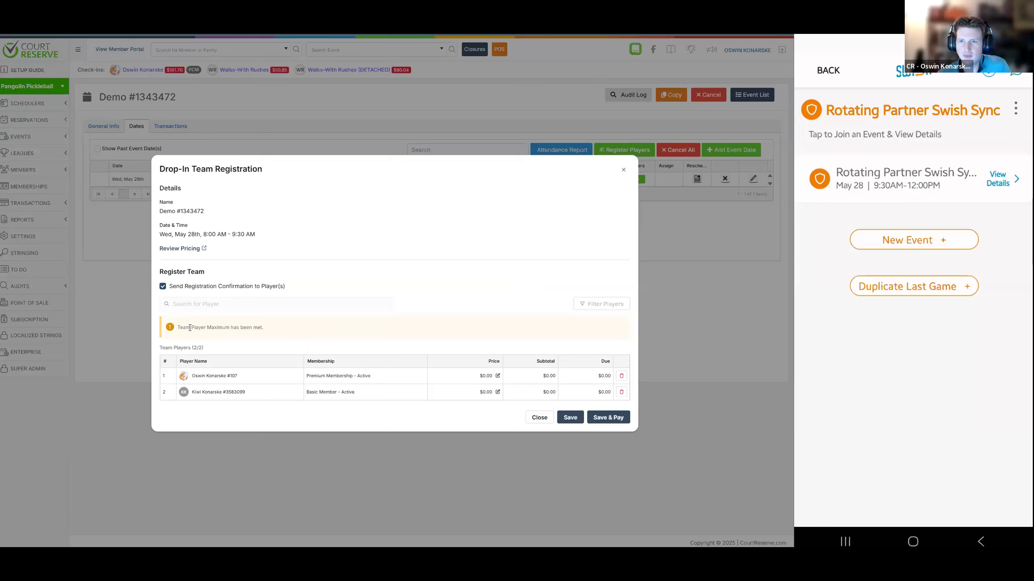
left_click_drag(186, 327, 257, 327)
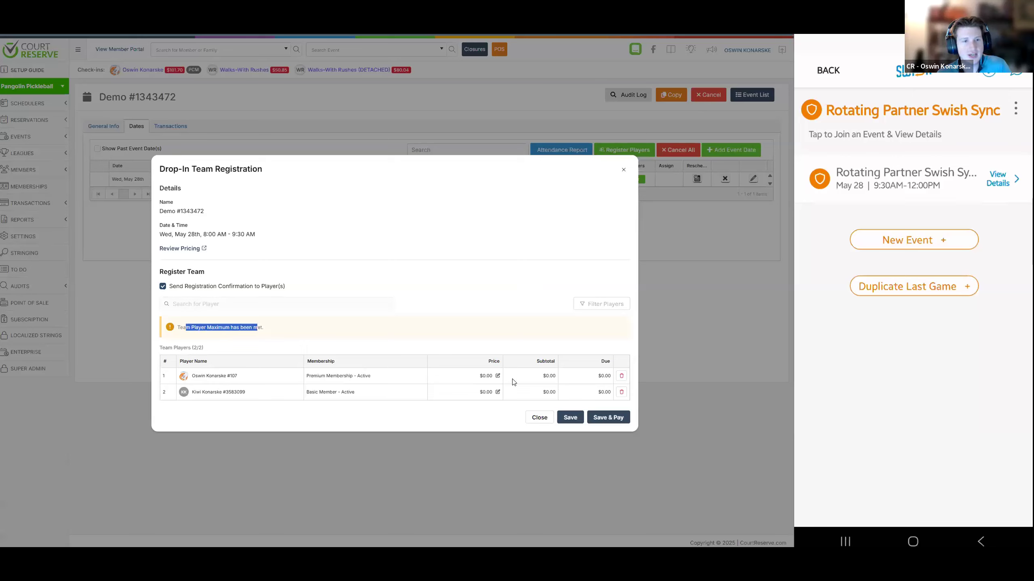
left_click(574, 420)
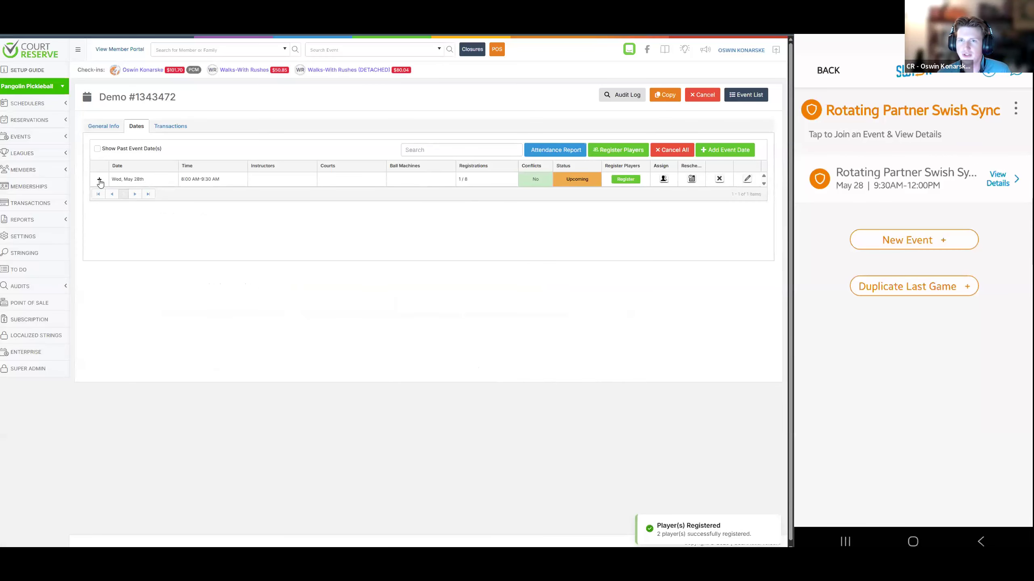
Expand the May 28th teams, withdraw the second player from Team 1, and view the add-partner registration without adding anyone
left_click(99, 180)
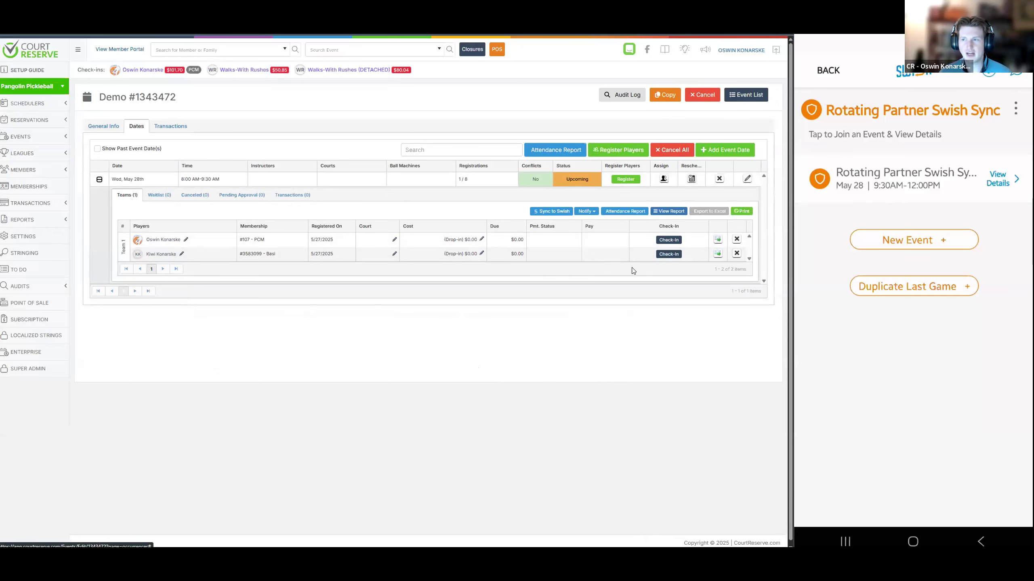
left_click(737, 253)
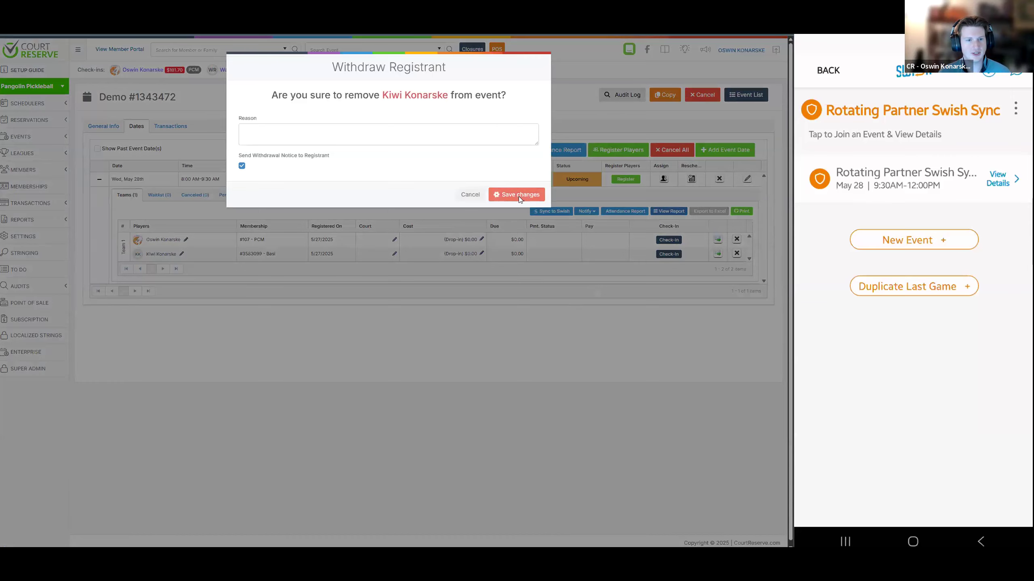
left_click(519, 196)
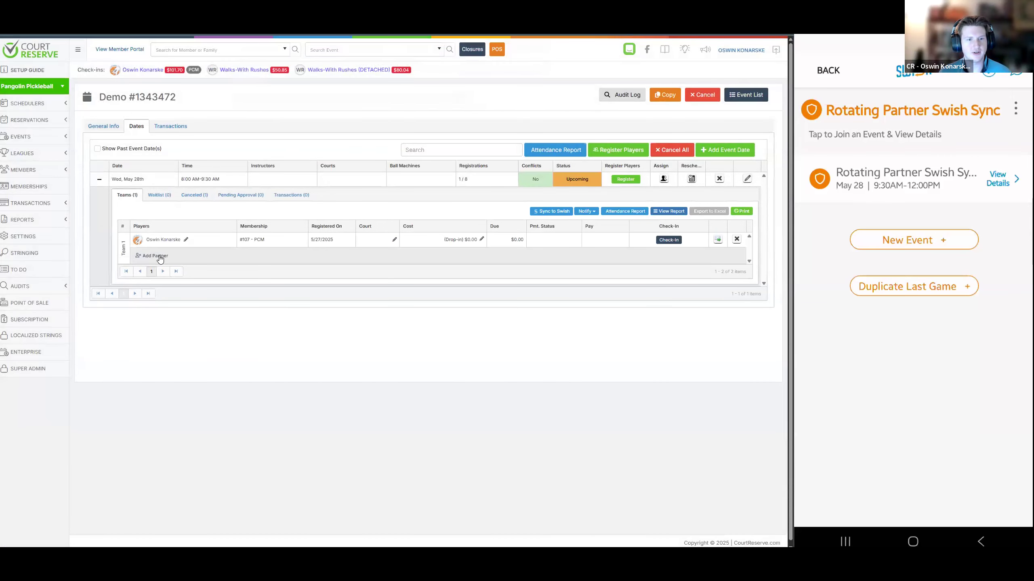
left_click(155, 256)
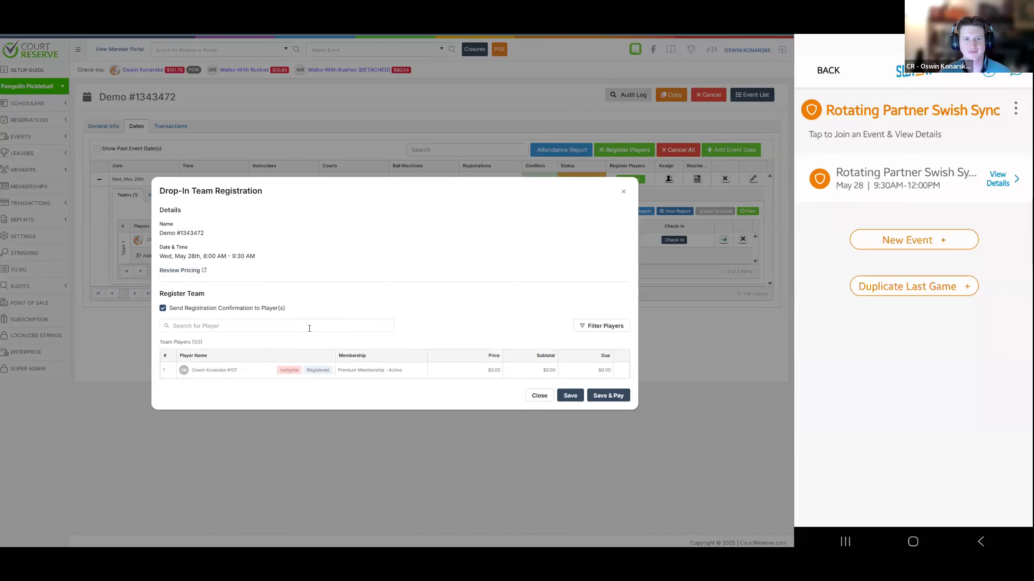
left_click(539, 395)
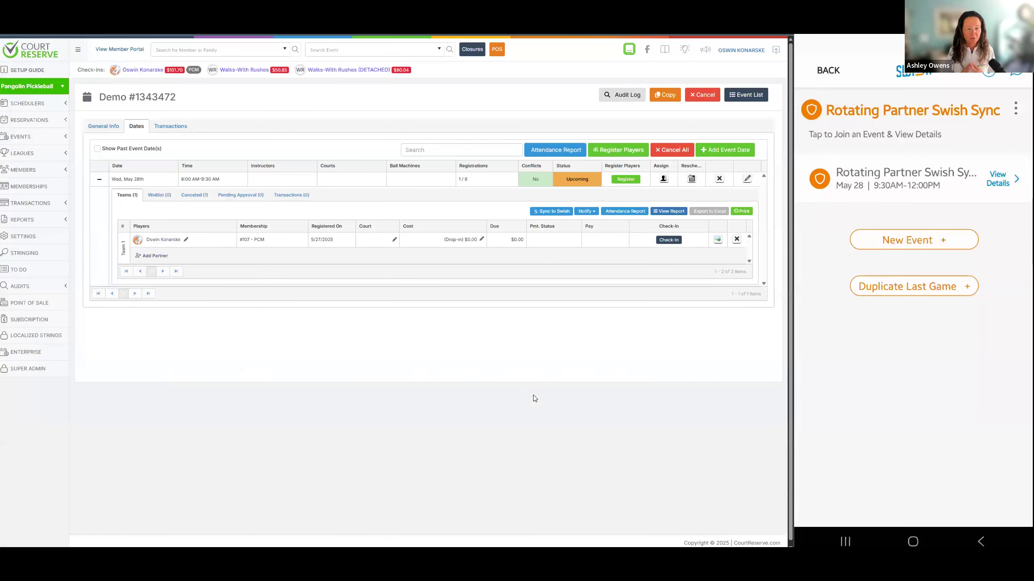